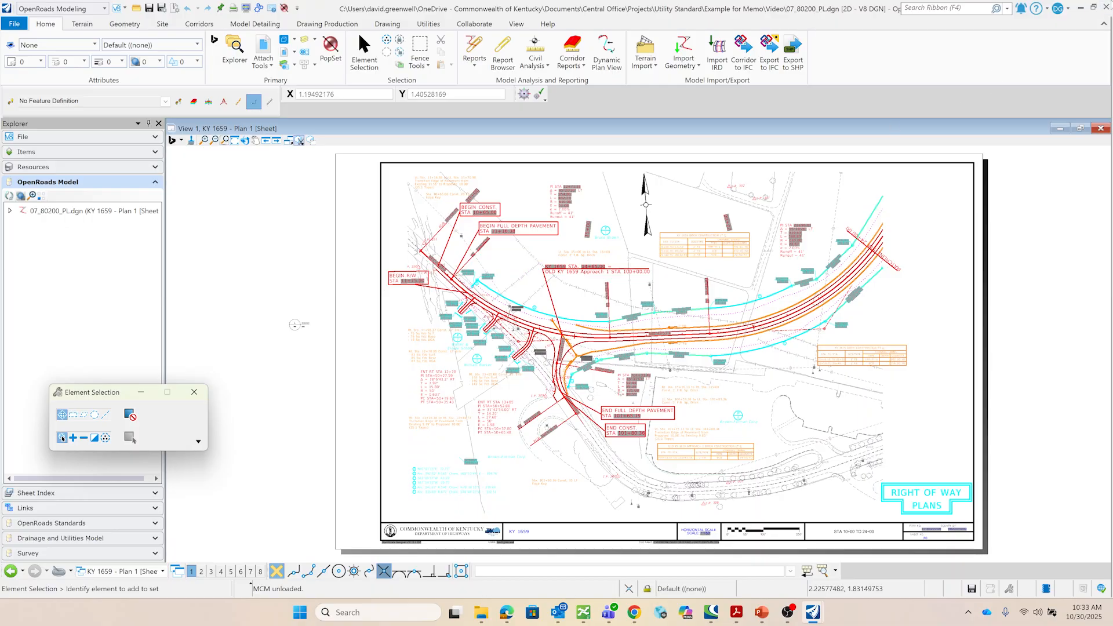
- Make two copies of the 07_80200_PL design file in the Video folder
left_click(1106, 7)
left_click(532, 282)
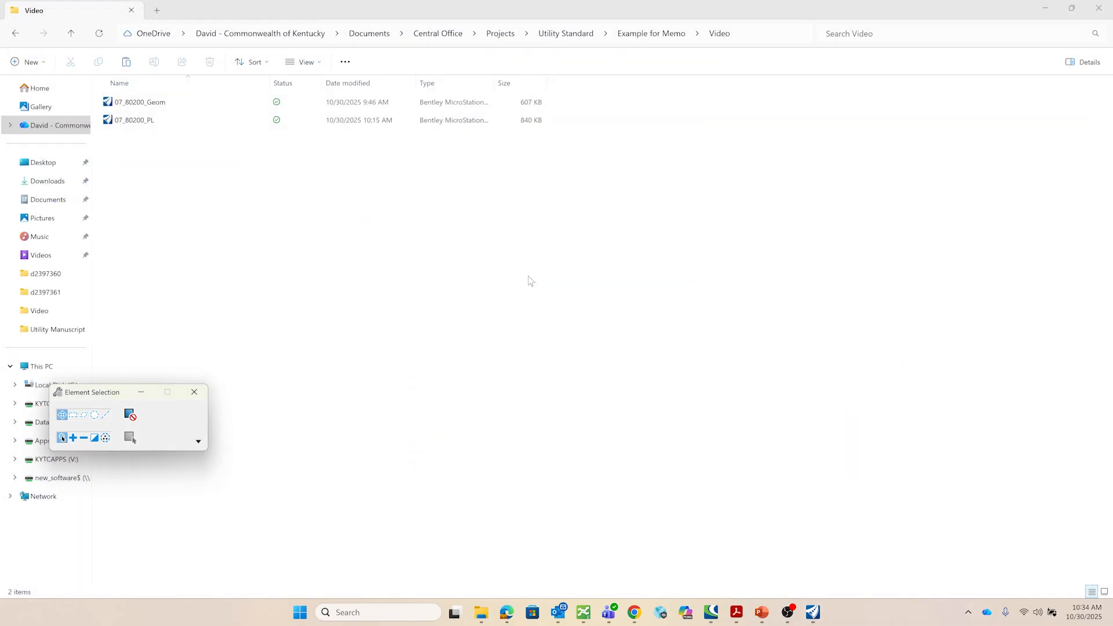
right_click(162, 117)
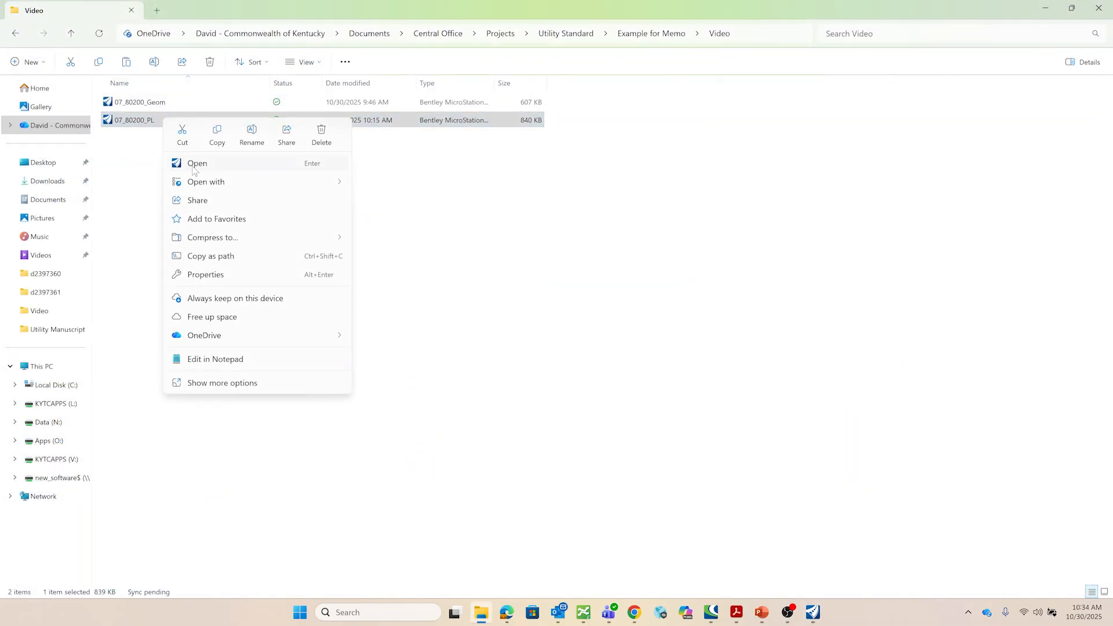
left_click(217, 134)
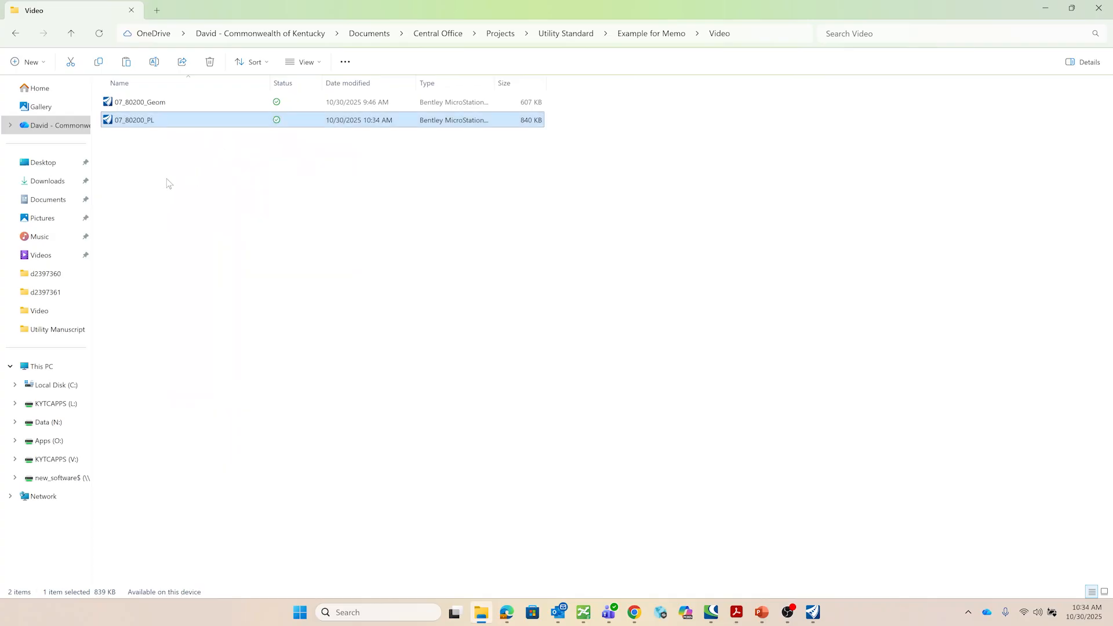
right_click(167, 181)
left_click(187, 209)
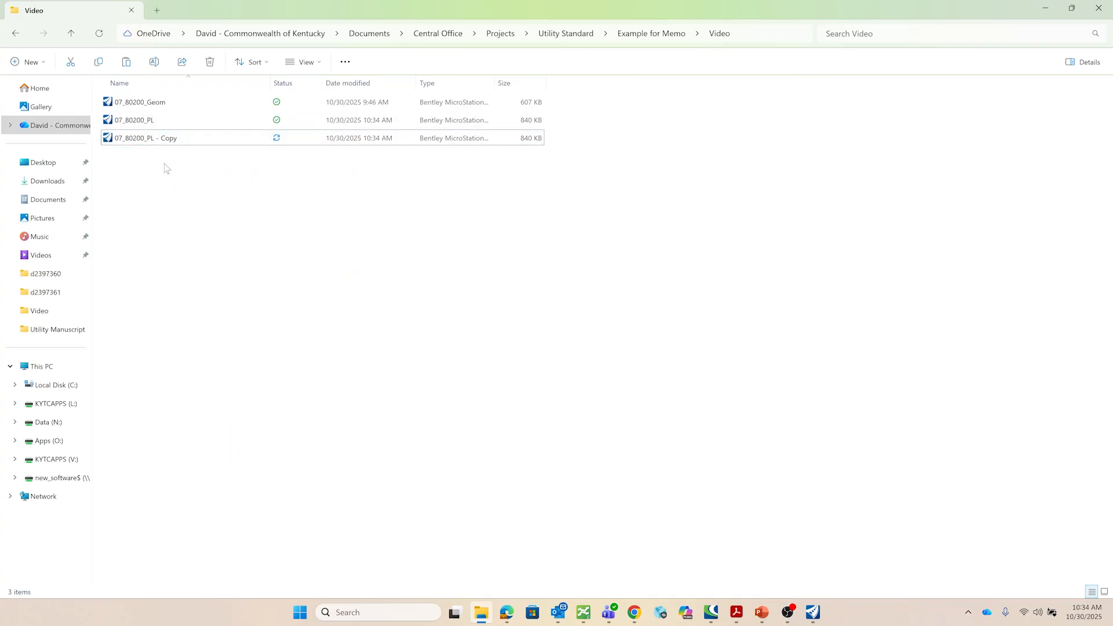
right_click(167, 168)
left_click(186, 192)
- Rename the copies as 07_80200_Manu_Linework and 07_80200_Manu_Notes
key("F2")
type("07_80200_Manu_Linework")
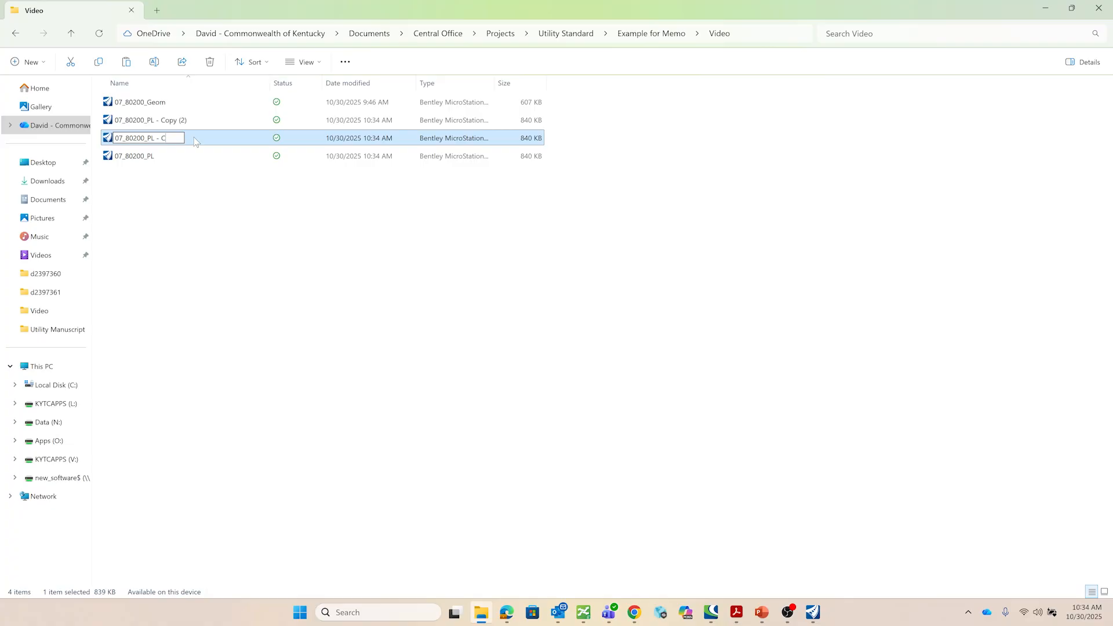
key("Return")
right_click(163, 137)
left_click(250, 152)
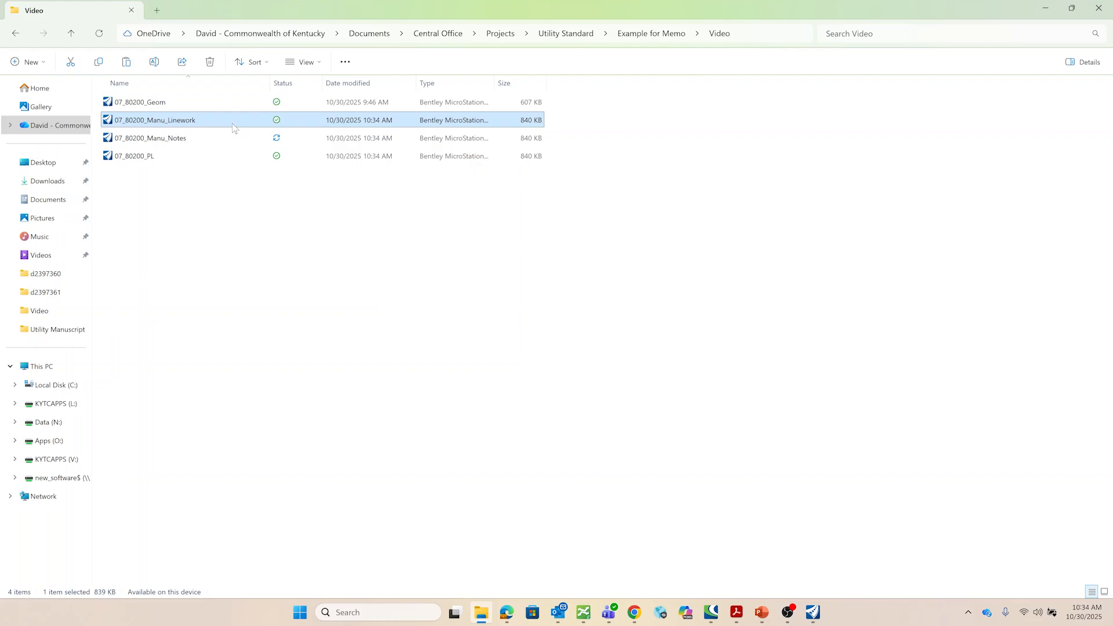
- Open 07_80200_Manu_Linework with OpenRoads Designer 2023
right_click(232, 124)
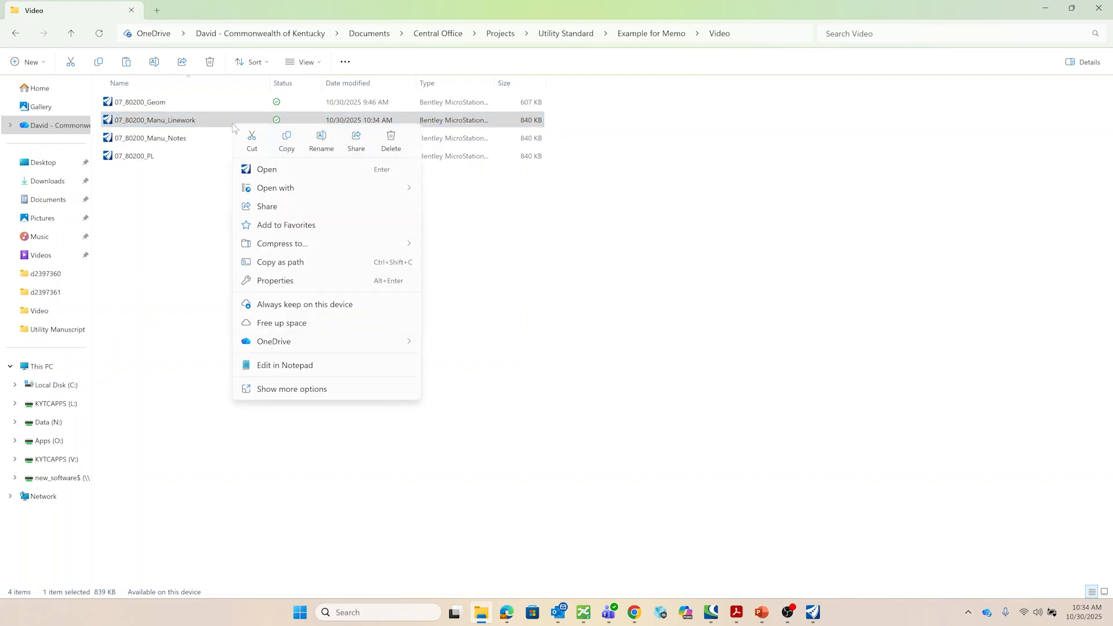
mouse_move(297, 187)
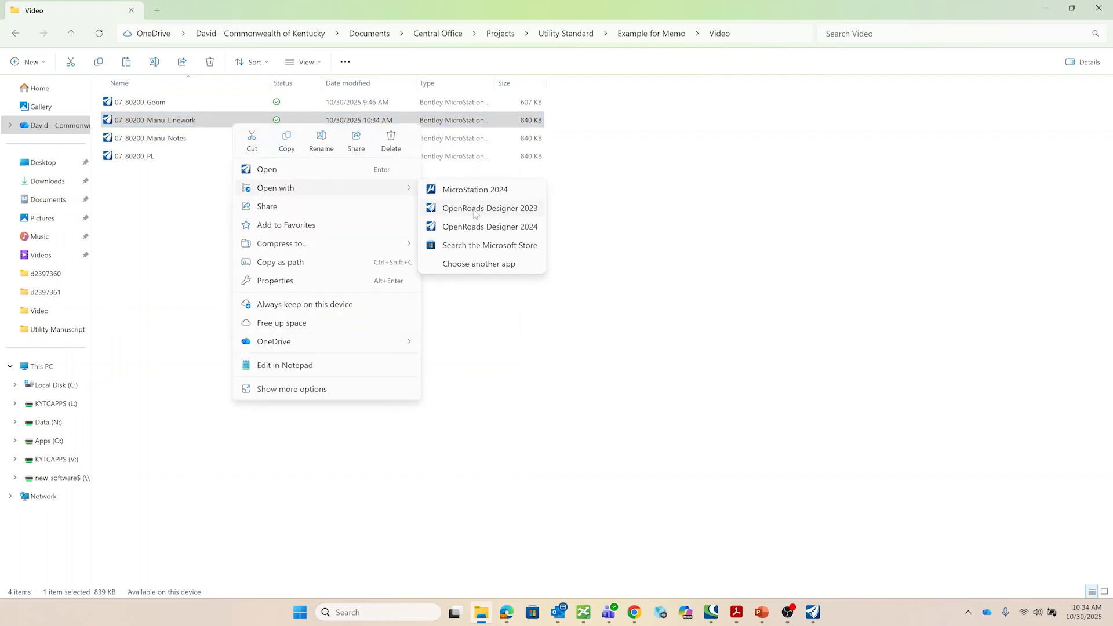
left_click(474, 209)
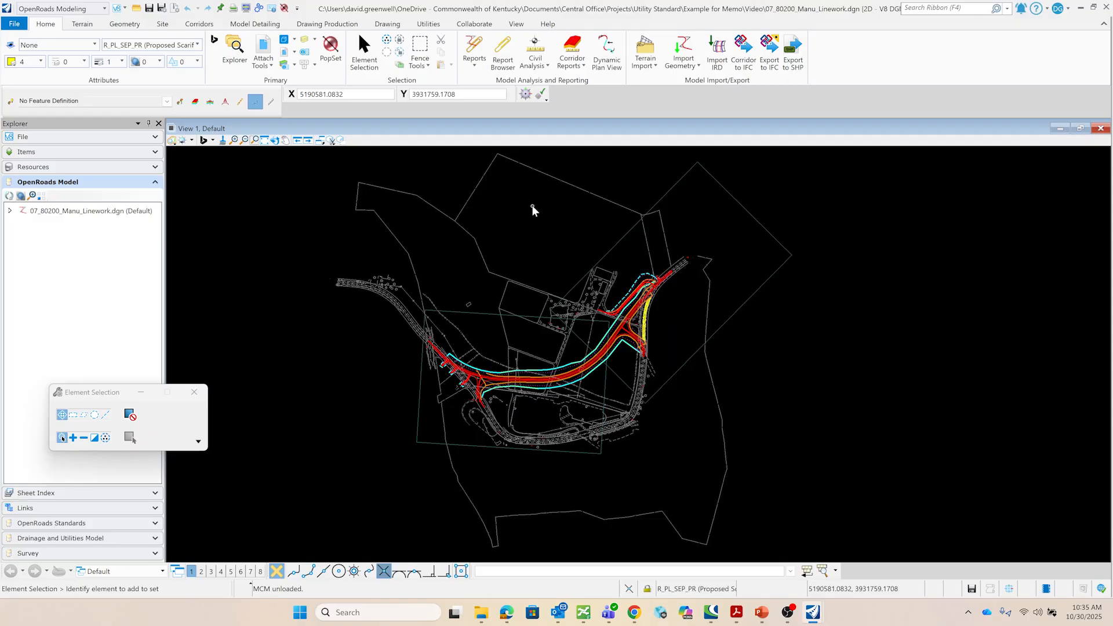
- Merge the Woodford Reserve Survey, Existing ROW and Property Lines, and Waterline references into the master model
left_click(263, 48)
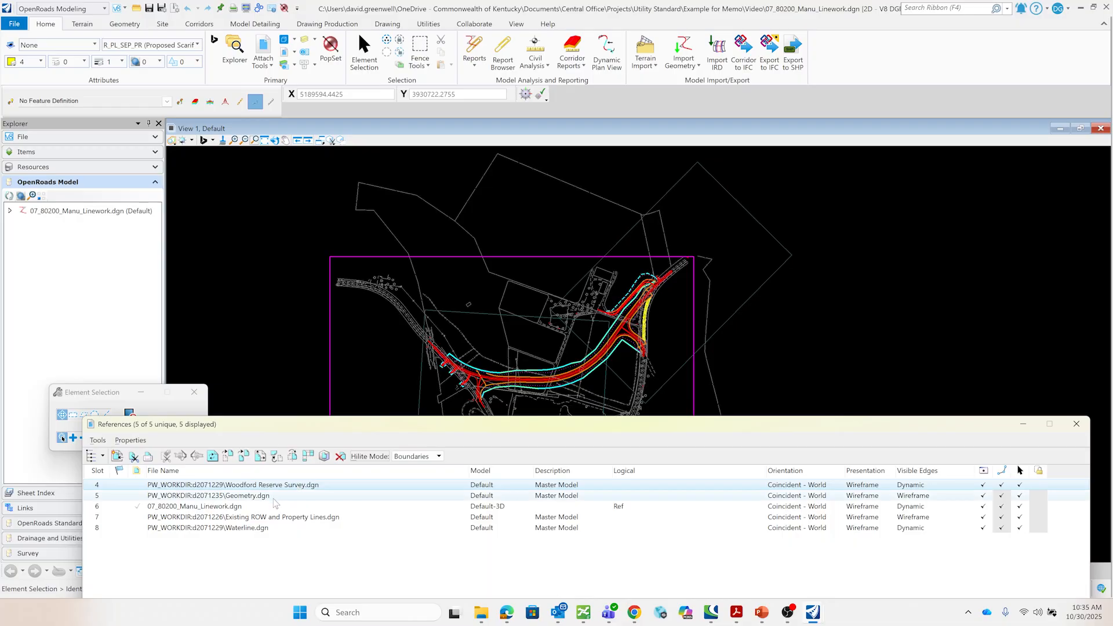
left_click(251, 519, "ctrl")
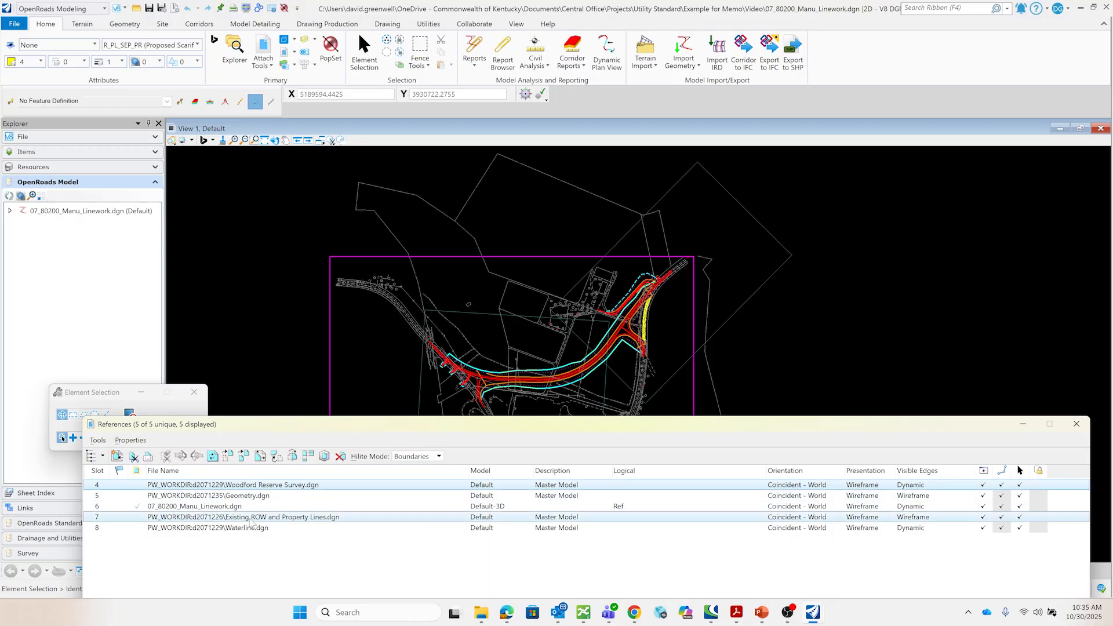
left_click(249, 529, "ctrl")
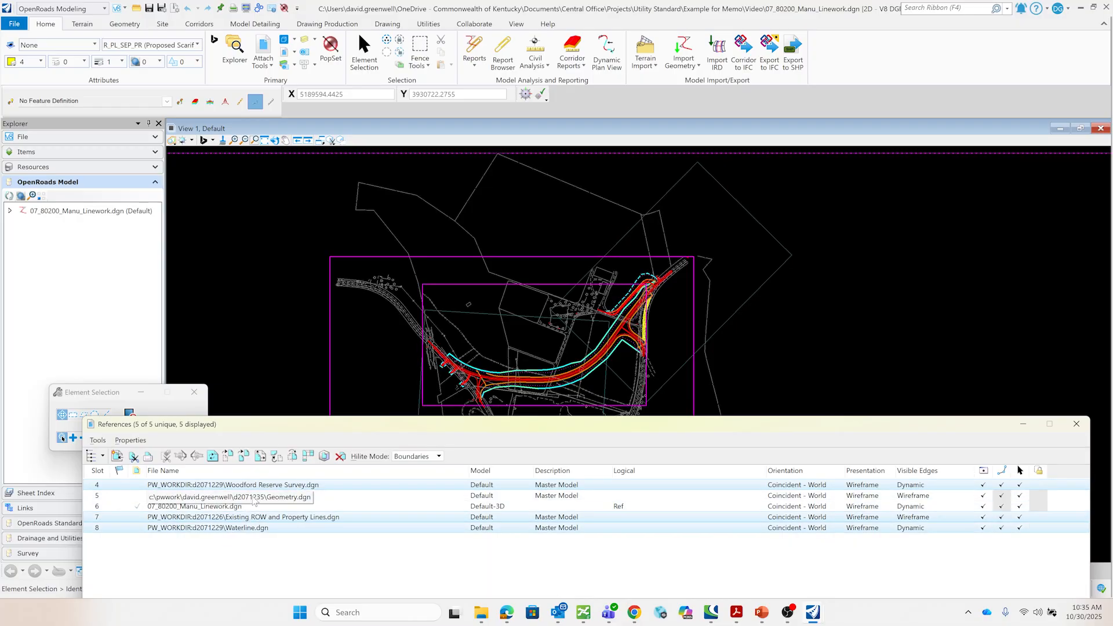
right_click(303, 520)
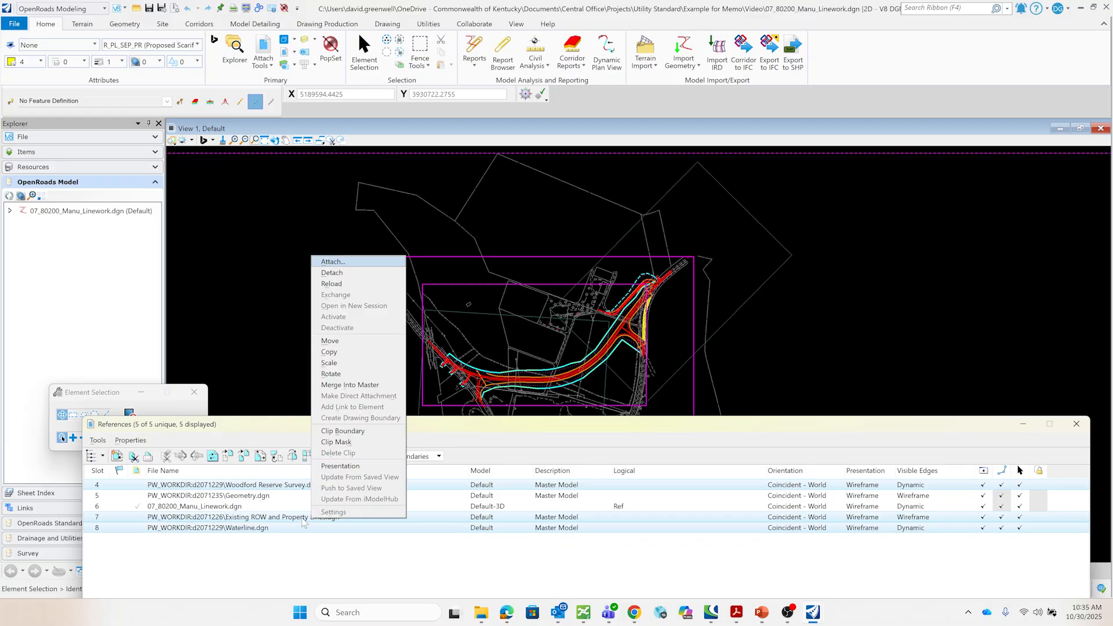
left_click(366, 385)
left_click(406, 310)
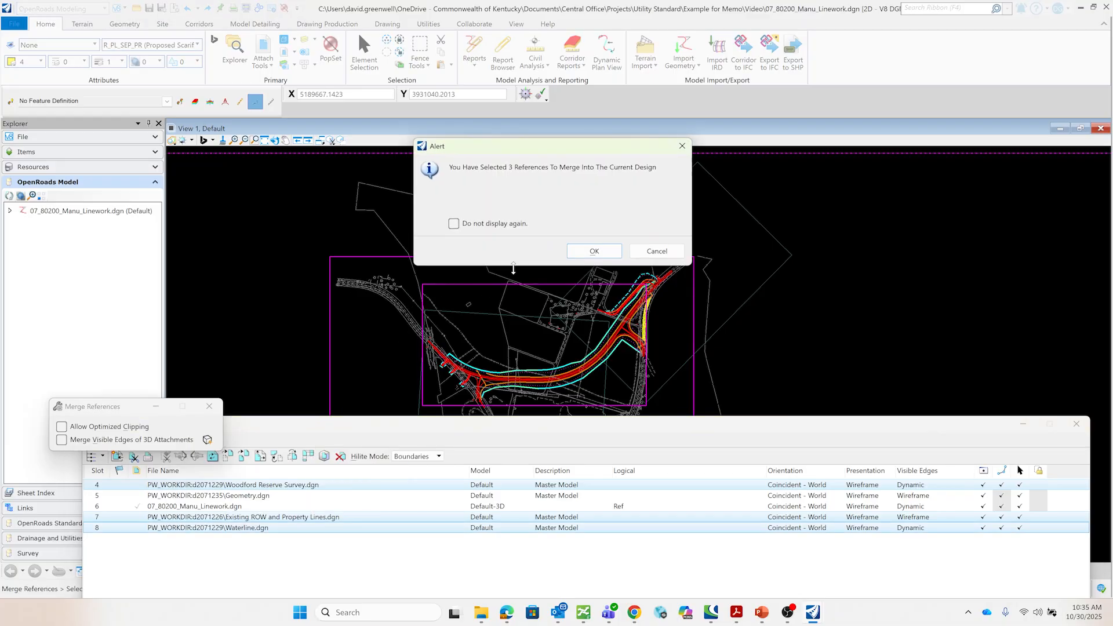
left_click(594, 251)
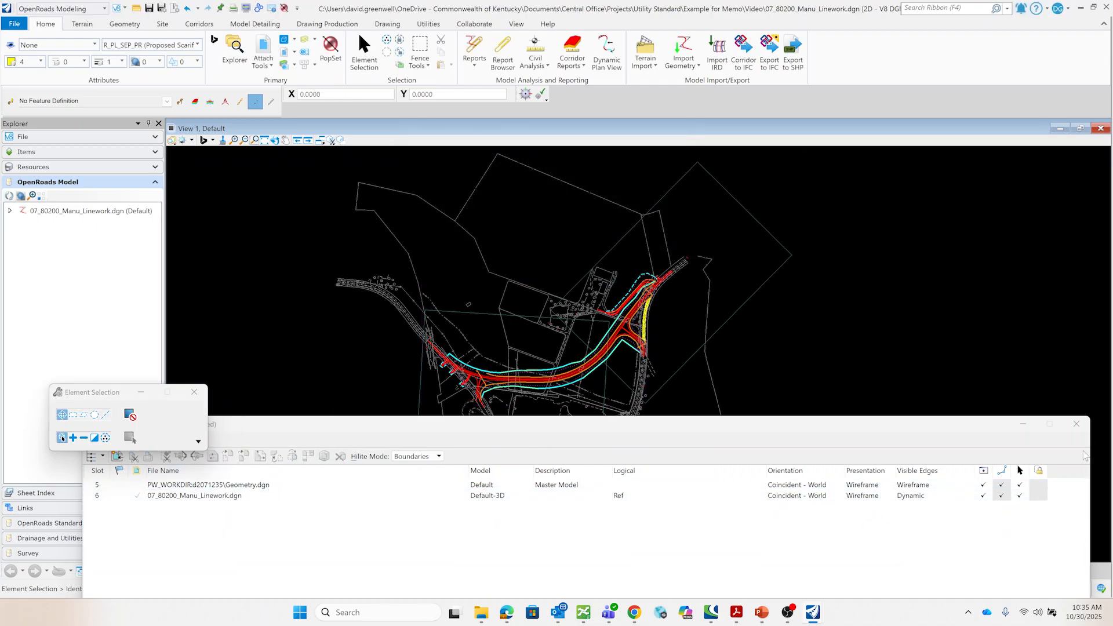
left_click(1076, 424)
- Examine the merged linework and pavement edge elements near the side-road intersection
scroll(626, 290, "up", 5)
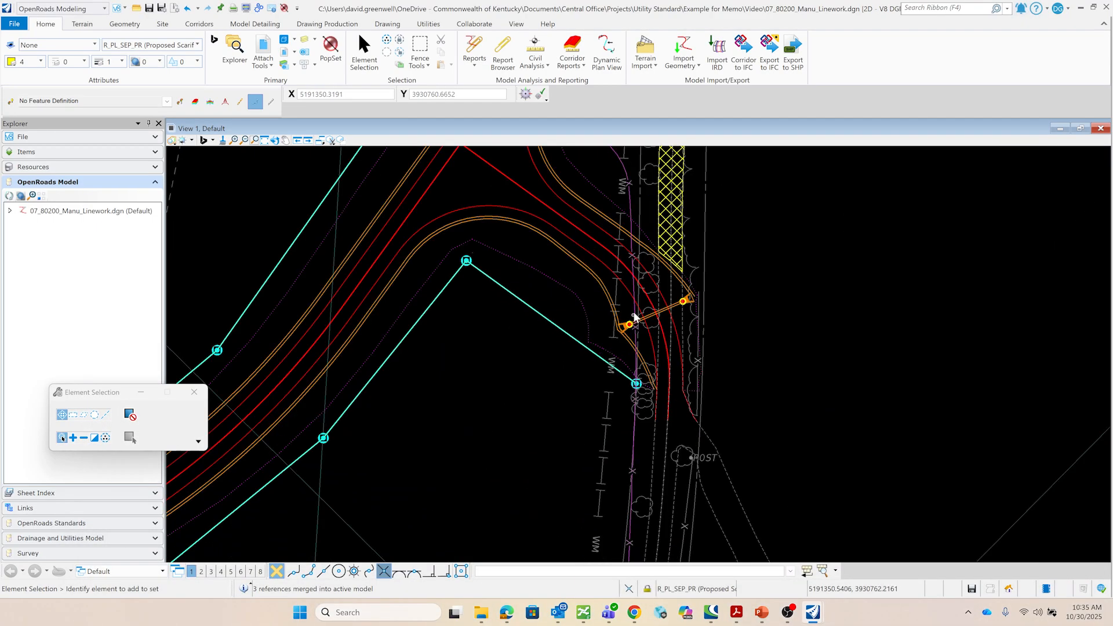
left_click(622, 285)
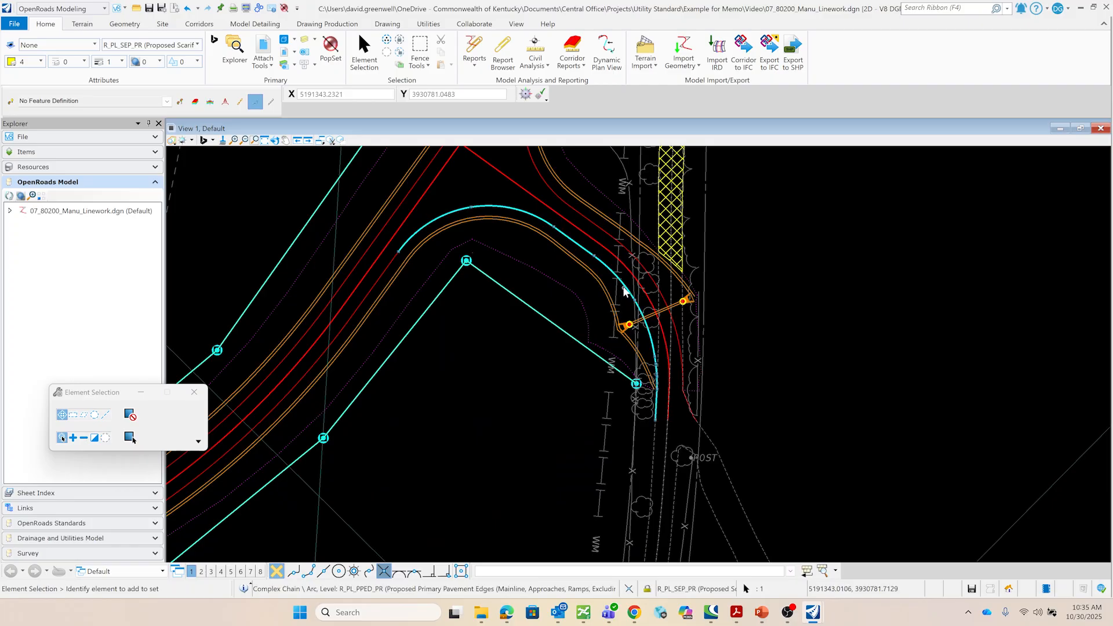
left_click(633, 422)
scroll(705, 354, "down", 6)
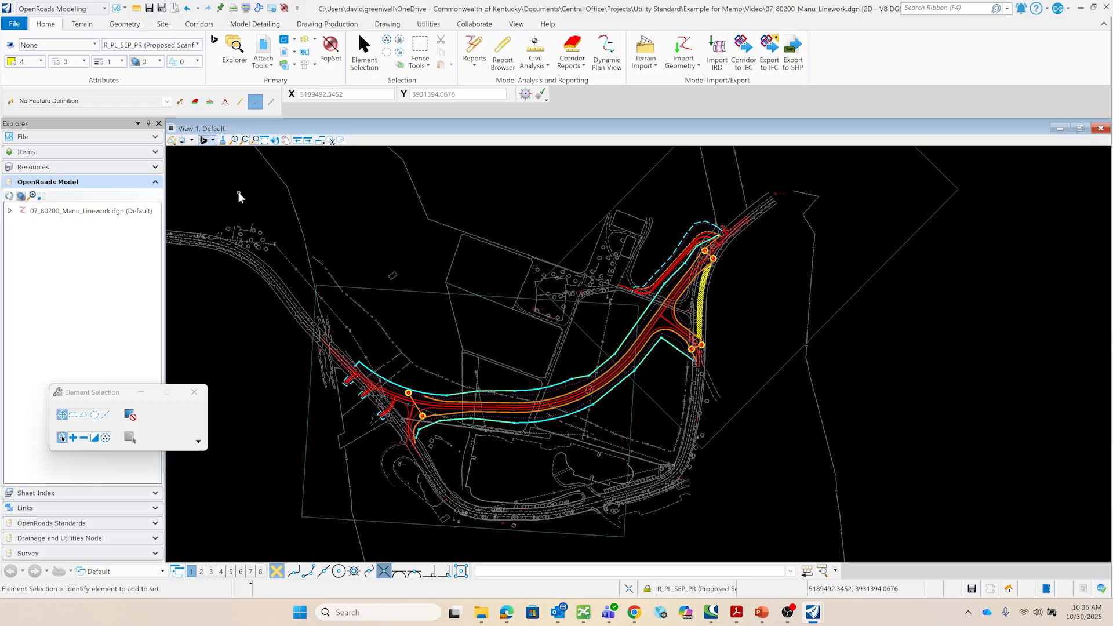
- Use Analyze Point to check station and offset along the mainline alignment
left_click(532, 63)
left_click(575, 83)
scroll(453, 413, "up", 5)
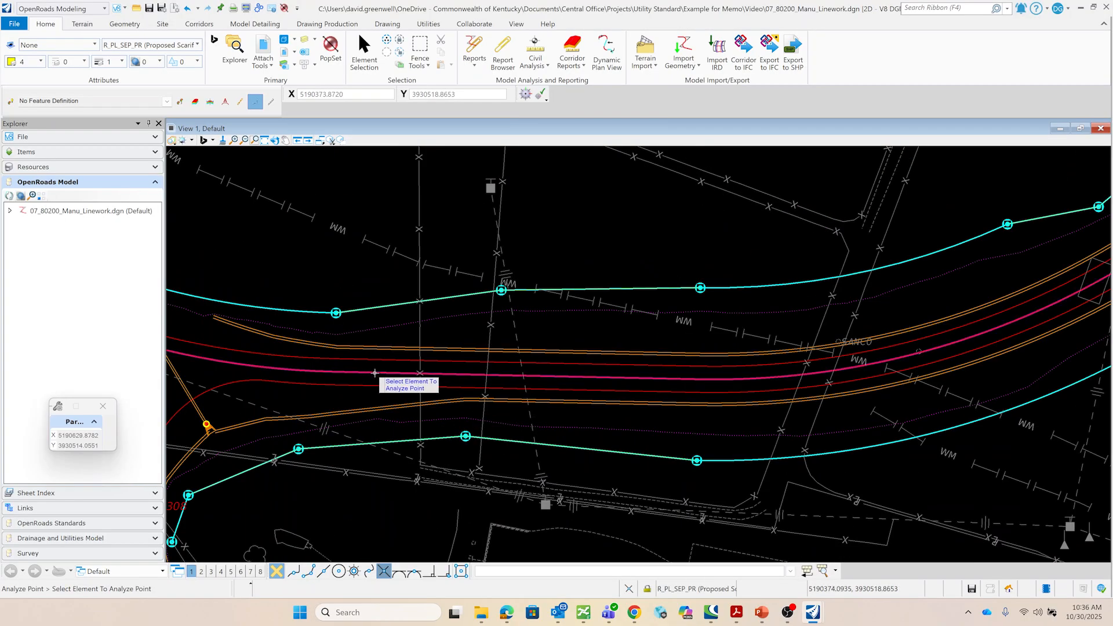
left_click(375, 373)
scroll(485, 318, "down", 5)
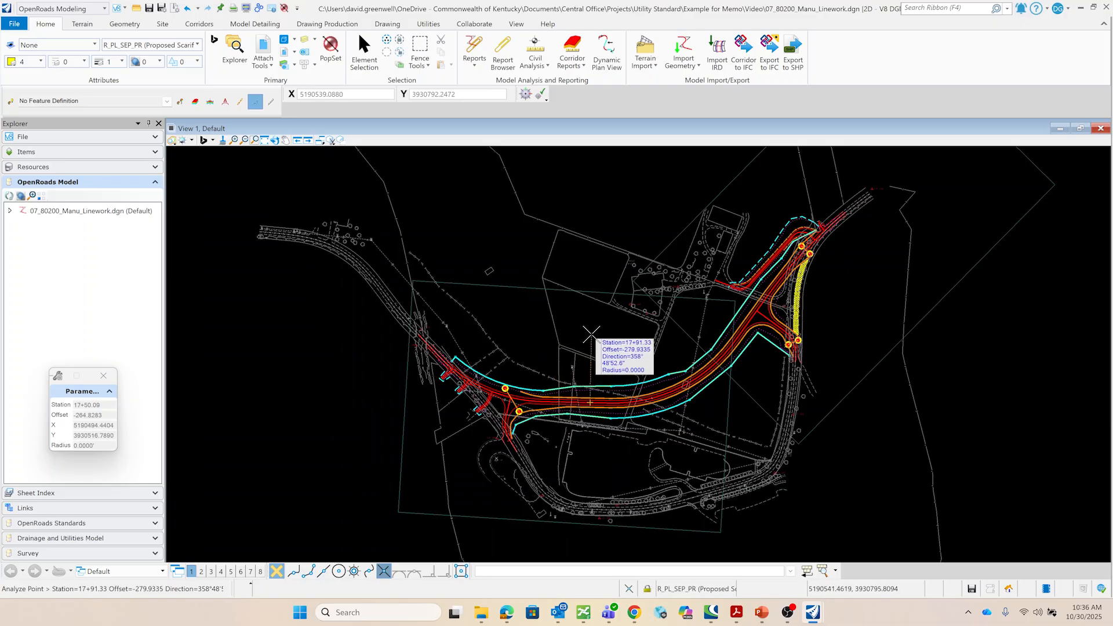
right_click(580, 341)
left_click(372, 57)
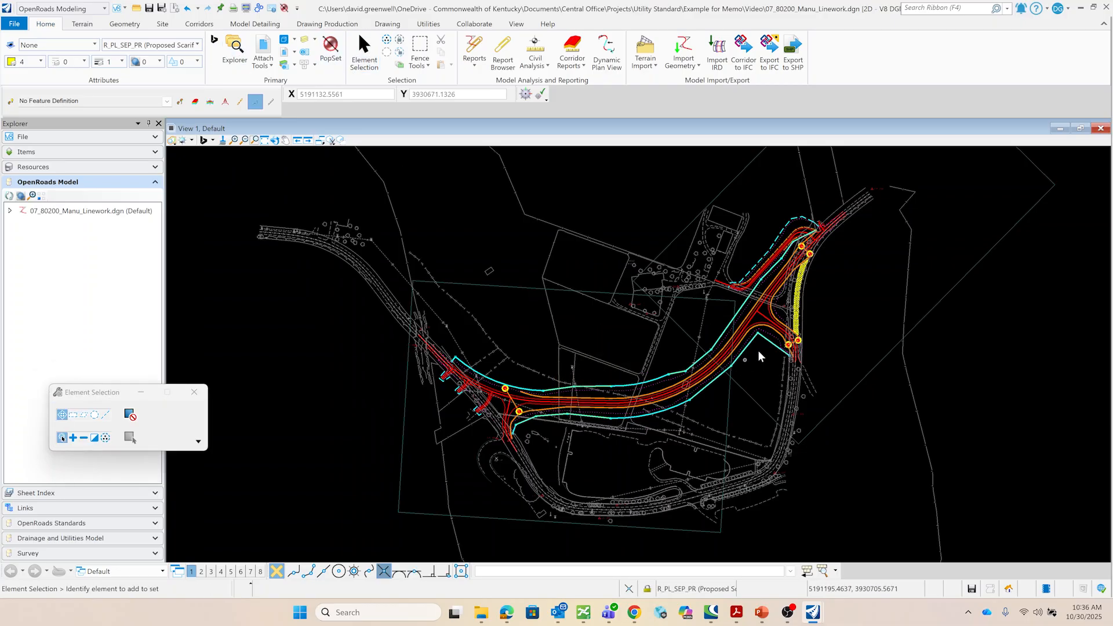
- Switch to the open 07_80200_Geom.dgn session
scroll(639, 395, "up", 2)
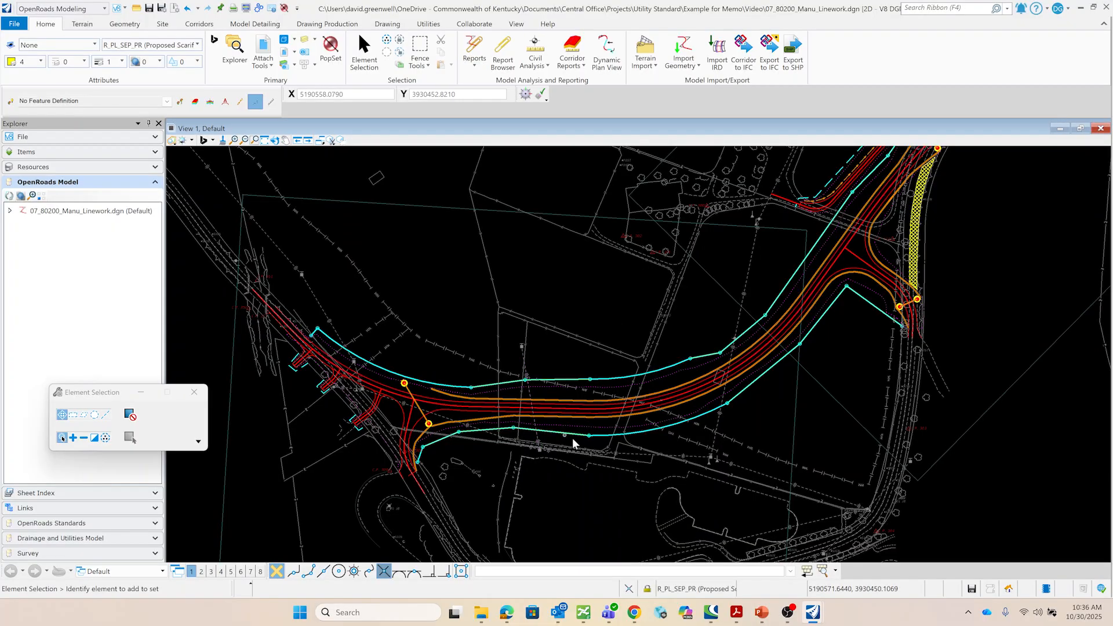
mouse_move(815, 614)
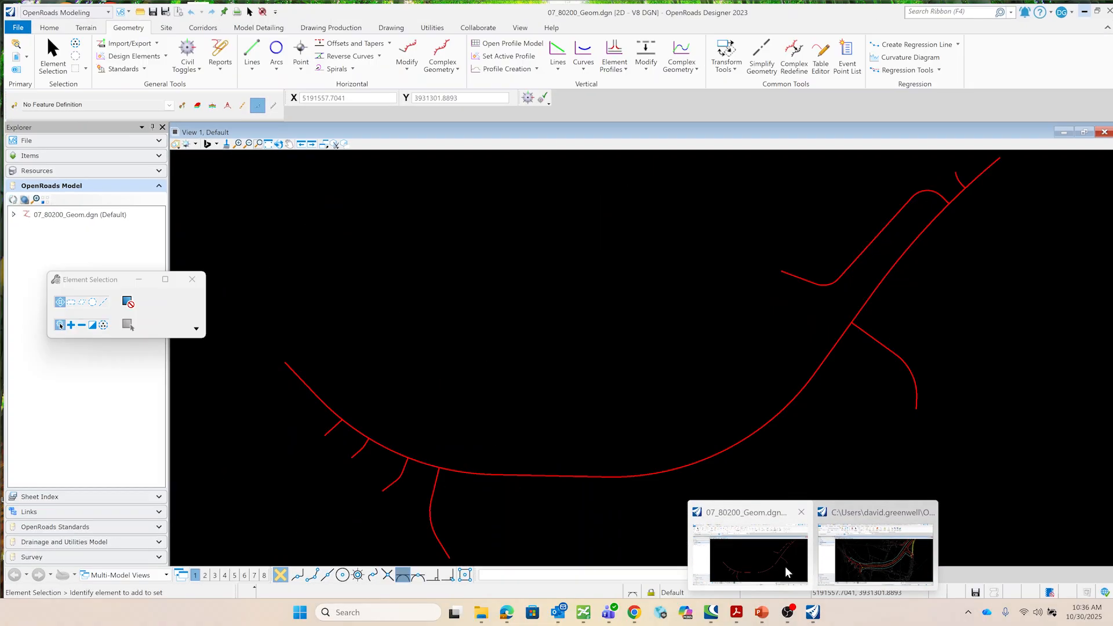
left_click(771, 554)
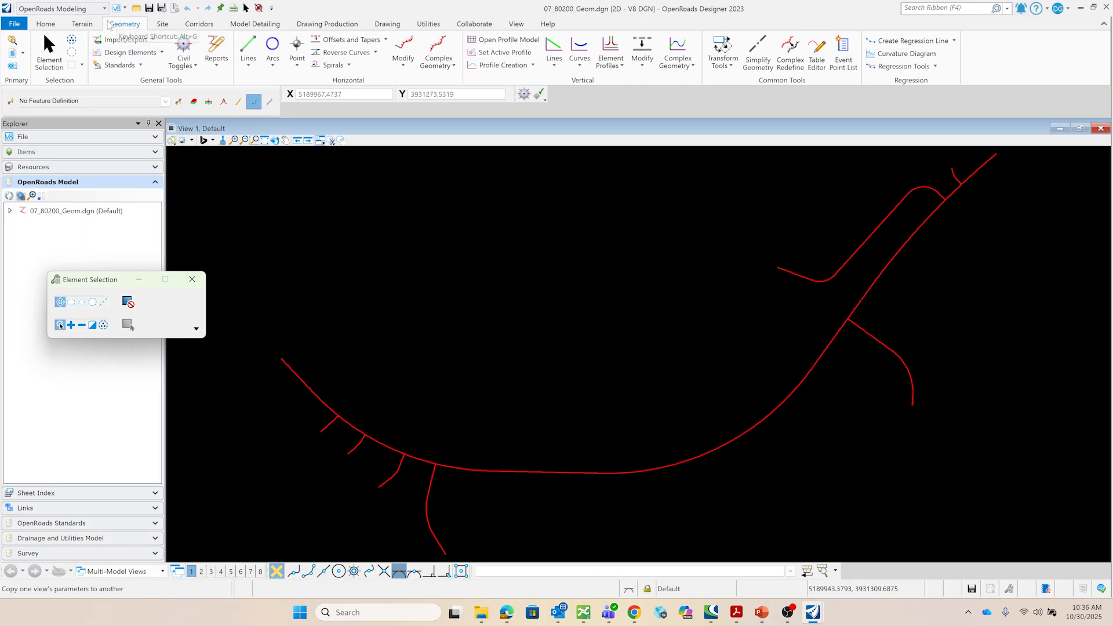
- Start the Export Geometry command with LandXML as the export type
left_click(122, 24)
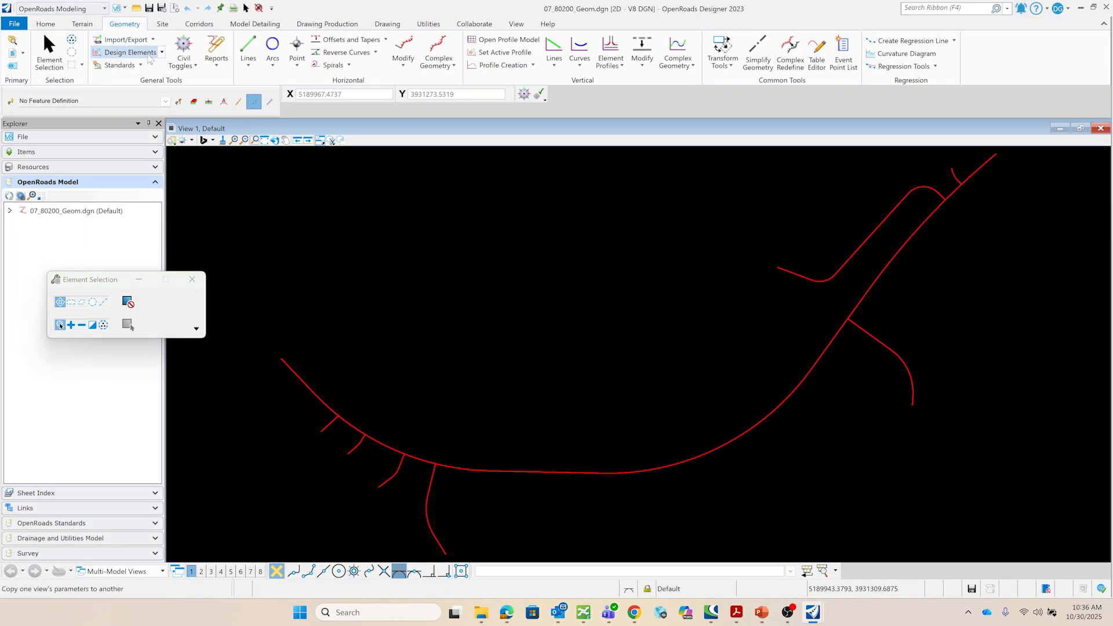
left_click(152, 52)
left_click(159, 117)
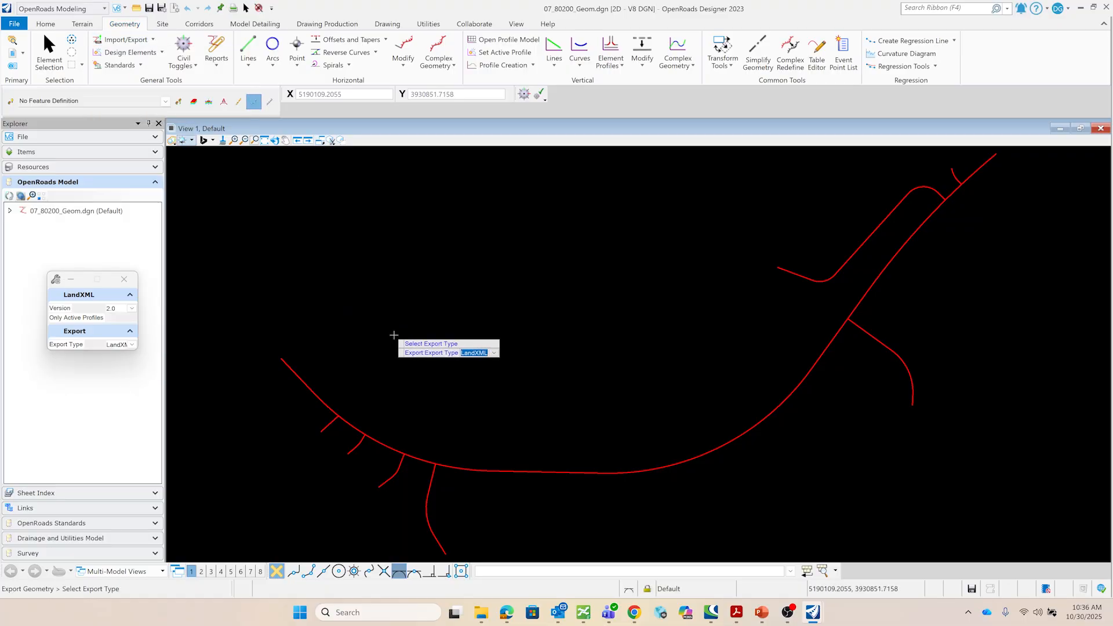
left_click(394, 335)
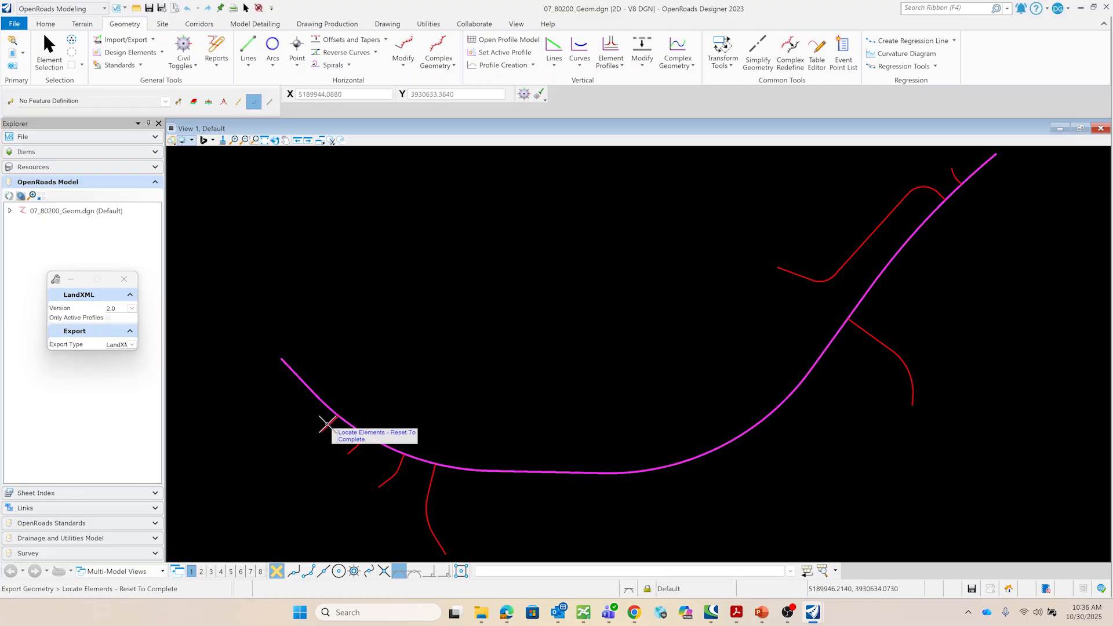
- Select the mainline and every side-road alignment for export
left_click(356, 446)
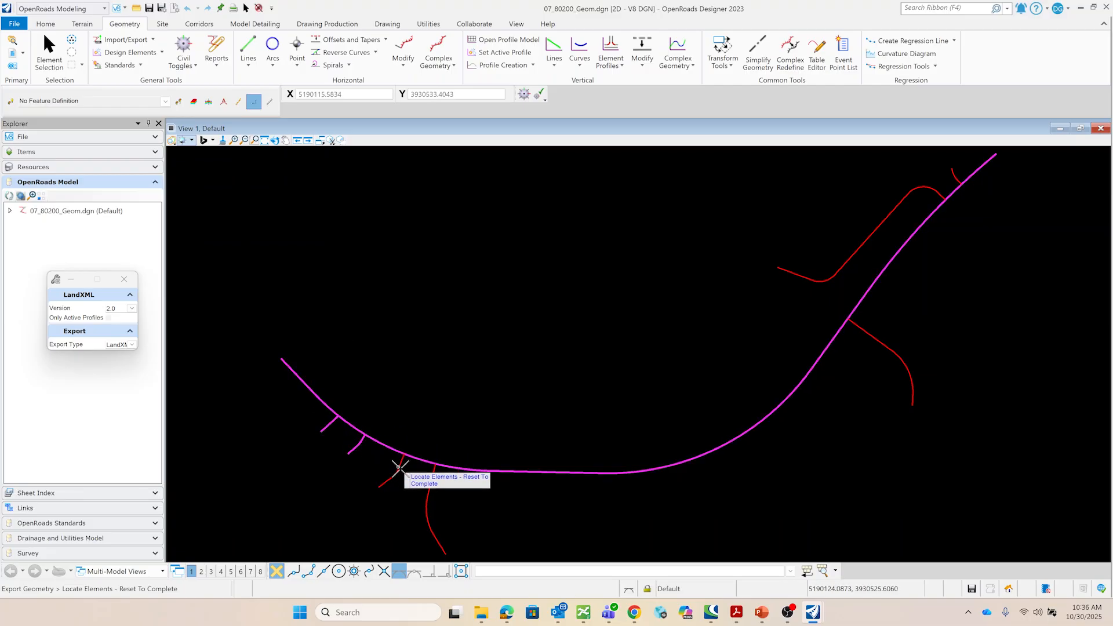
left_click(399, 468)
left_click(433, 477)
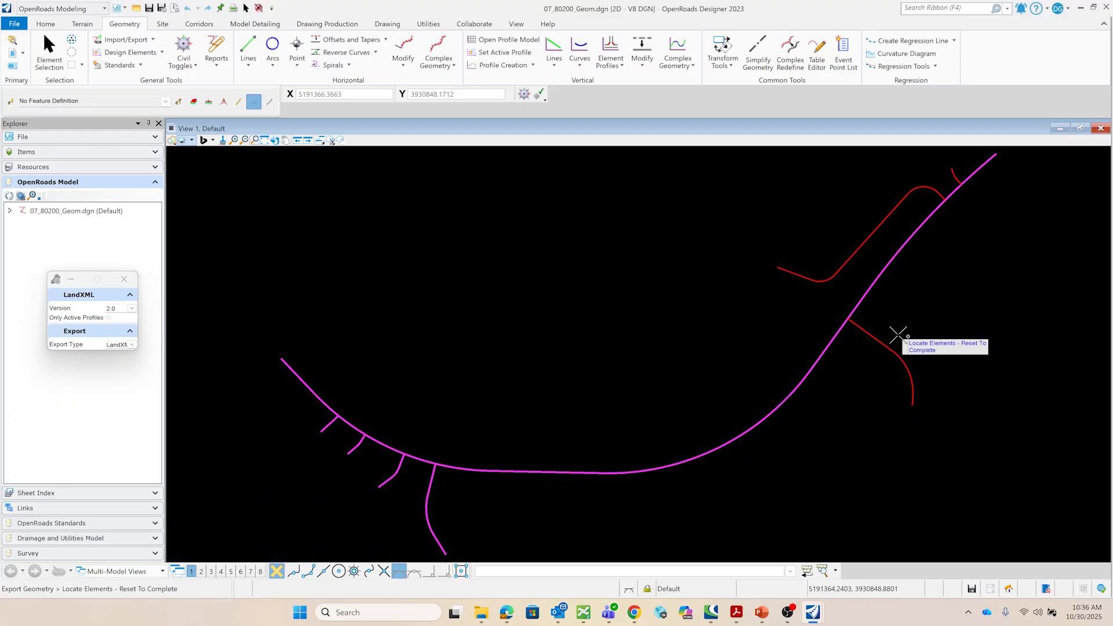
left_click(870, 337)
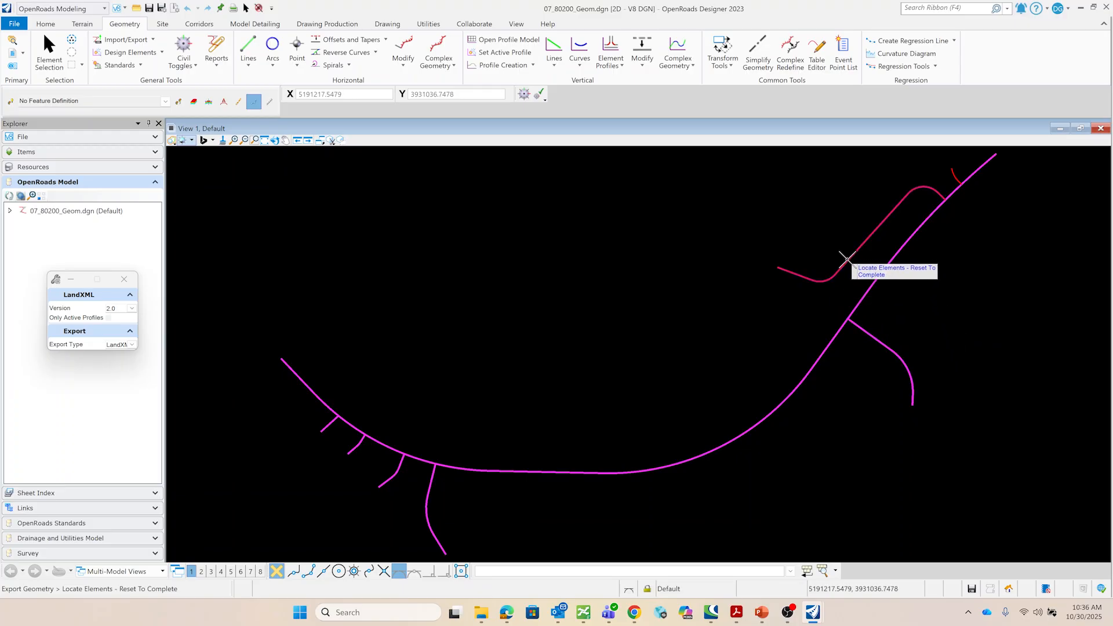
left_click(843, 259)
left_click(955, 174)
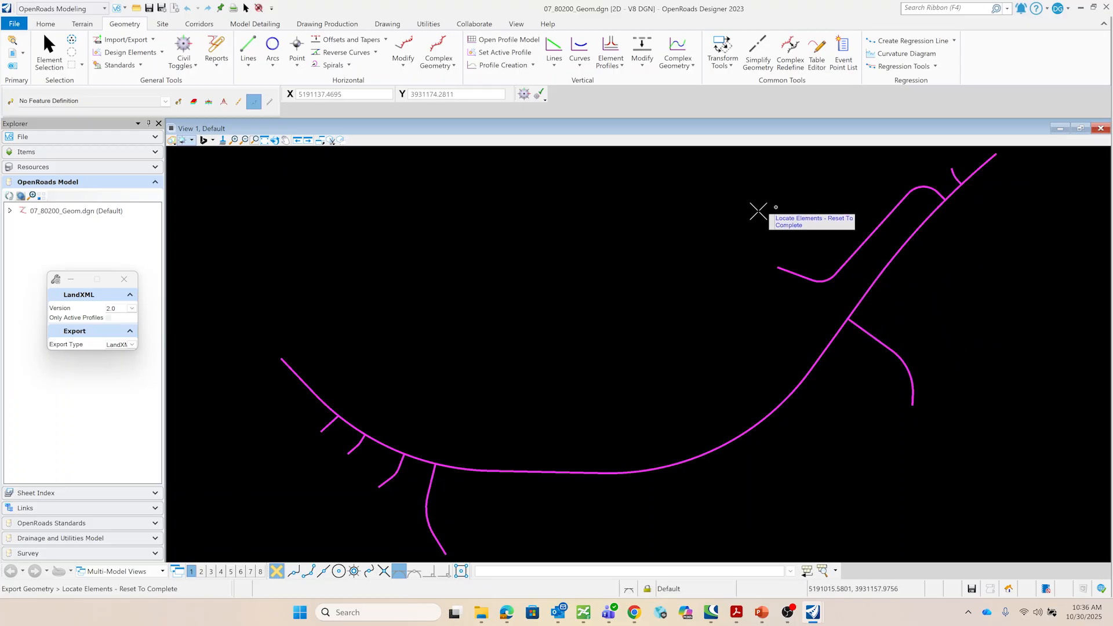
right_click(634, 268)
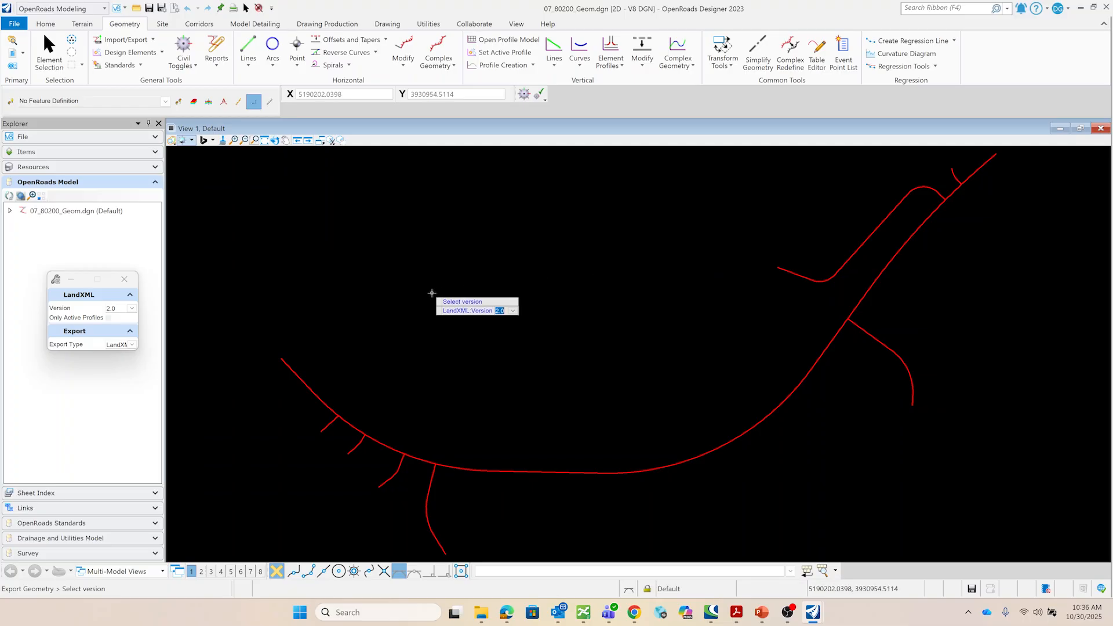
- Accept LandXML version 2.0 and Only Active Profiles No, and save the export as KY 1659
left_click(432, 293)
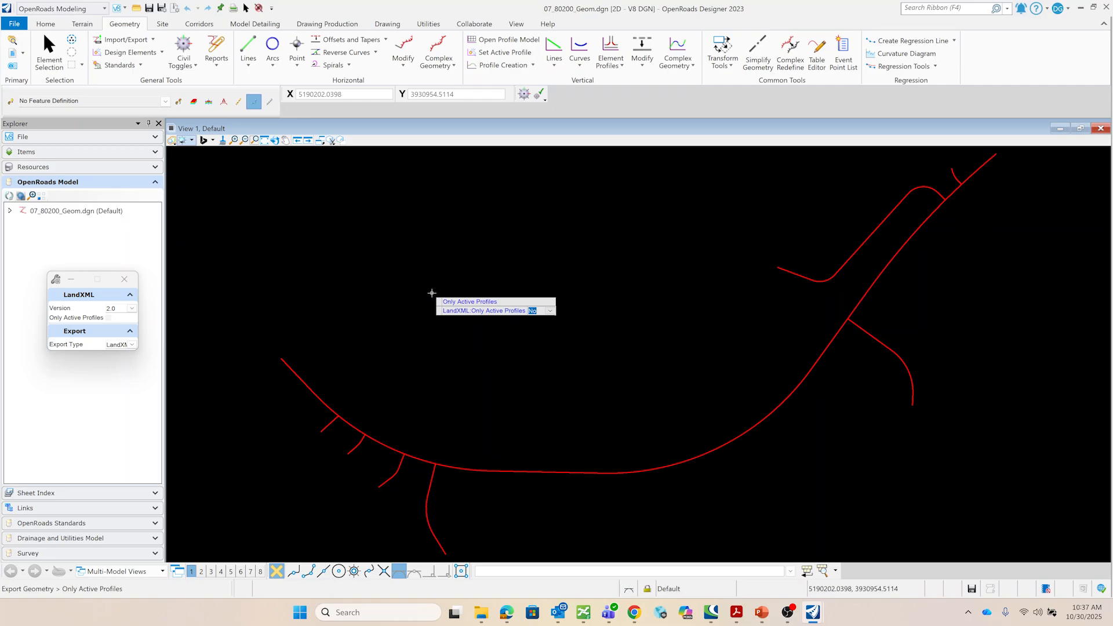
left_click(432, 293)
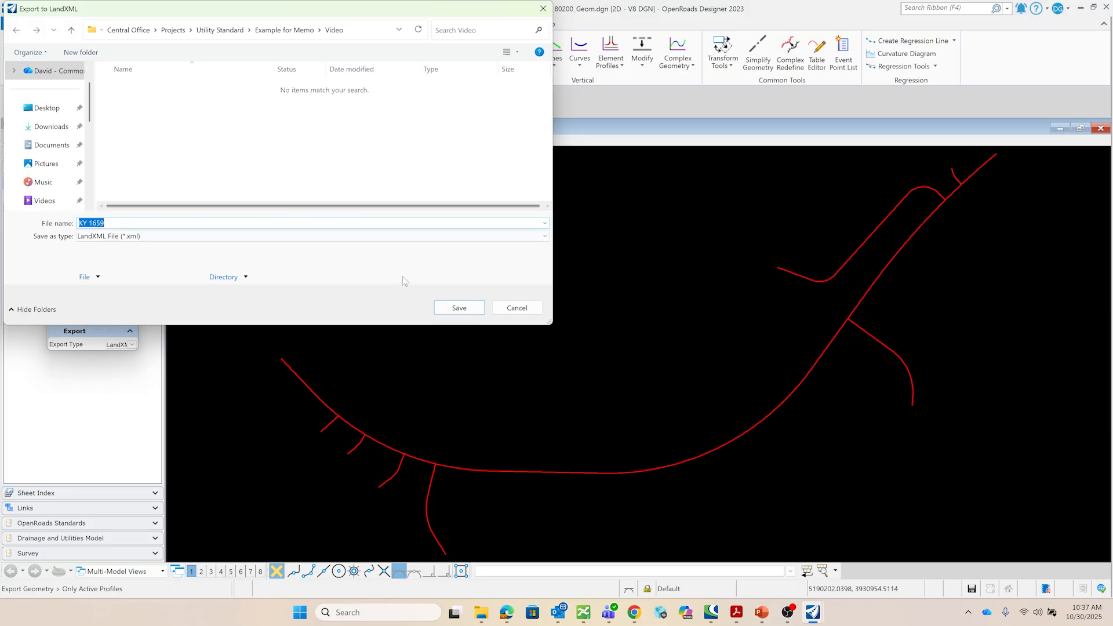
left_click(472, 308)
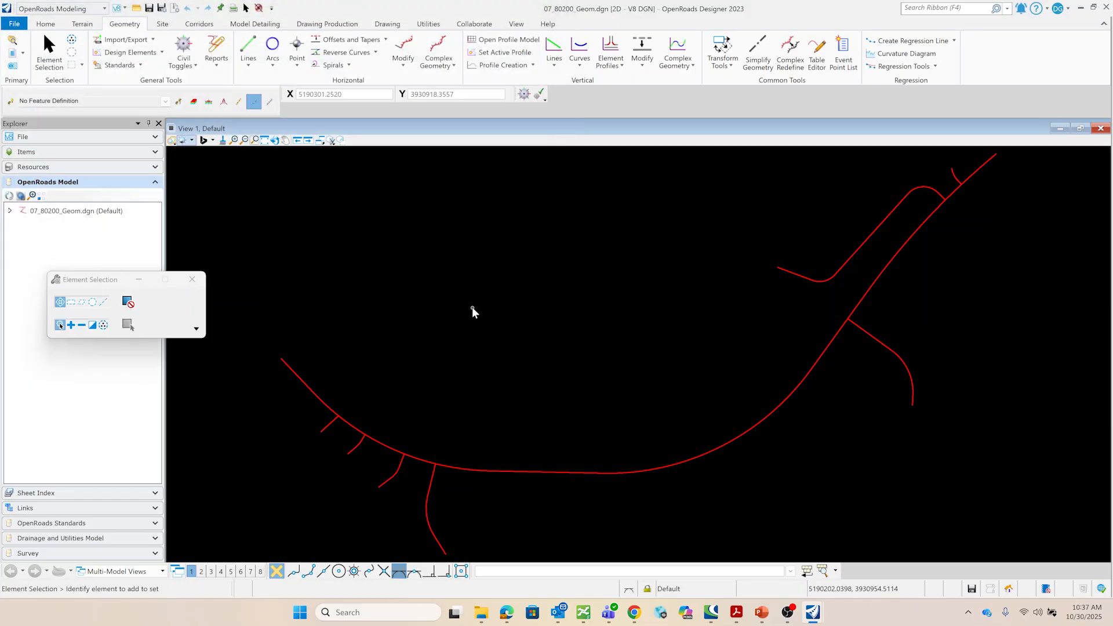
- Close the geometry session and detach the Geometry.dgn reference from 07_80200_Manu_Linework.dgn, confirming the detach
left_click(1081, 9)
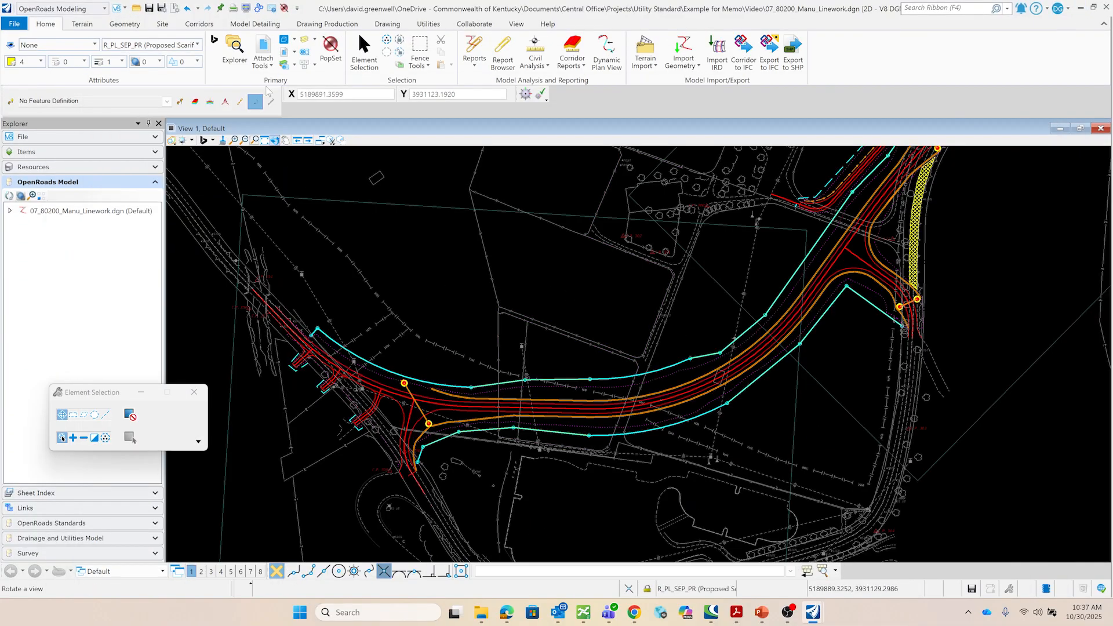
left_click(263, 48)
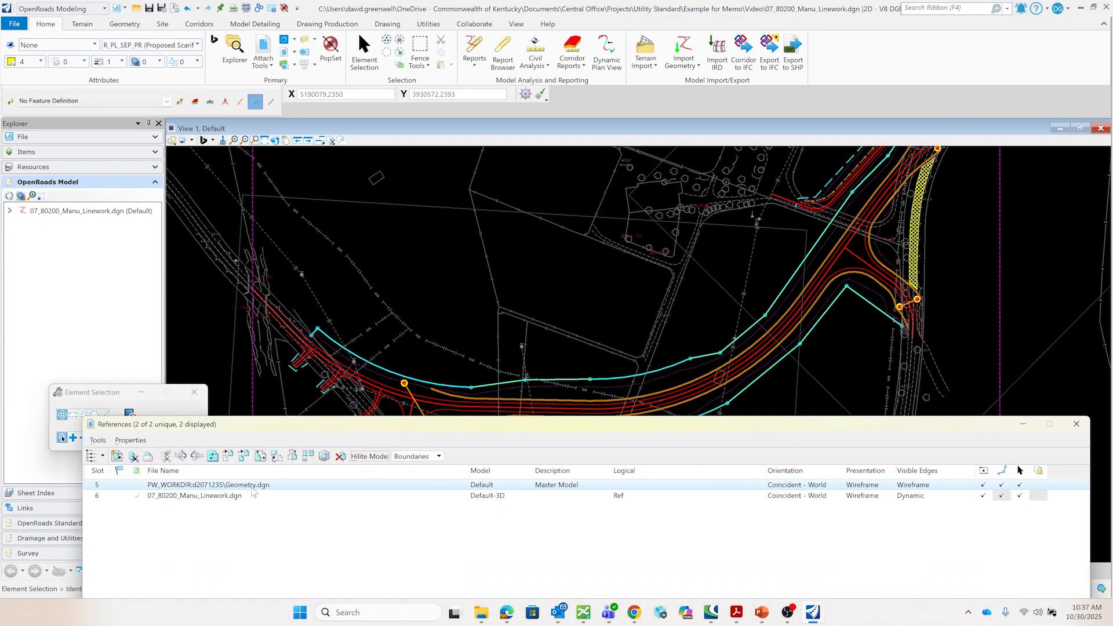
right_click(261, 486)
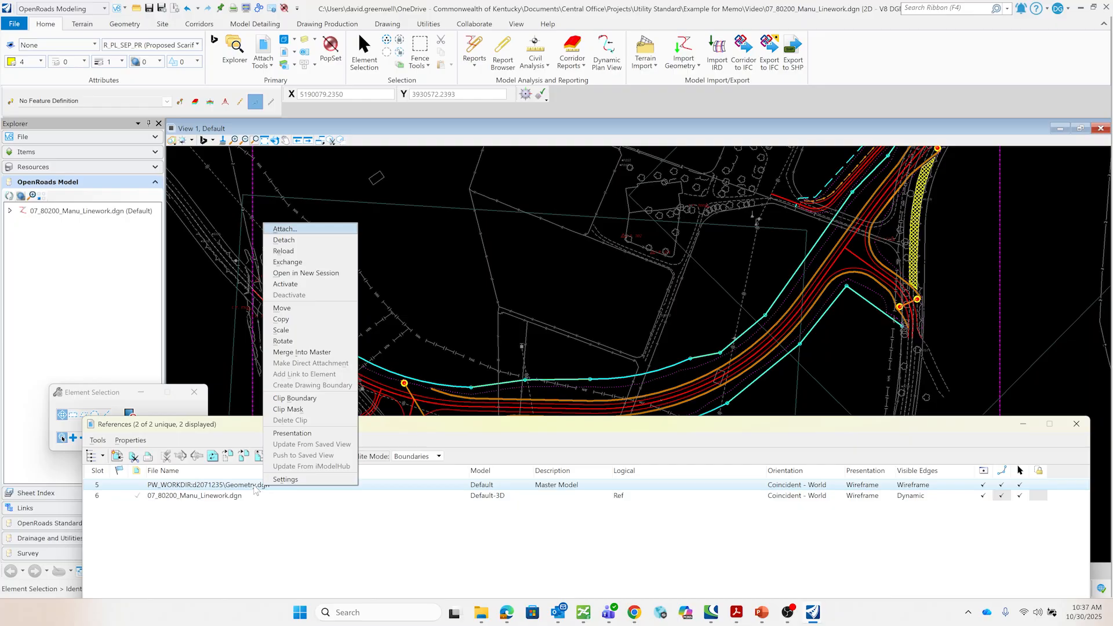
left_click(298, 240)
left_click(596, 251)
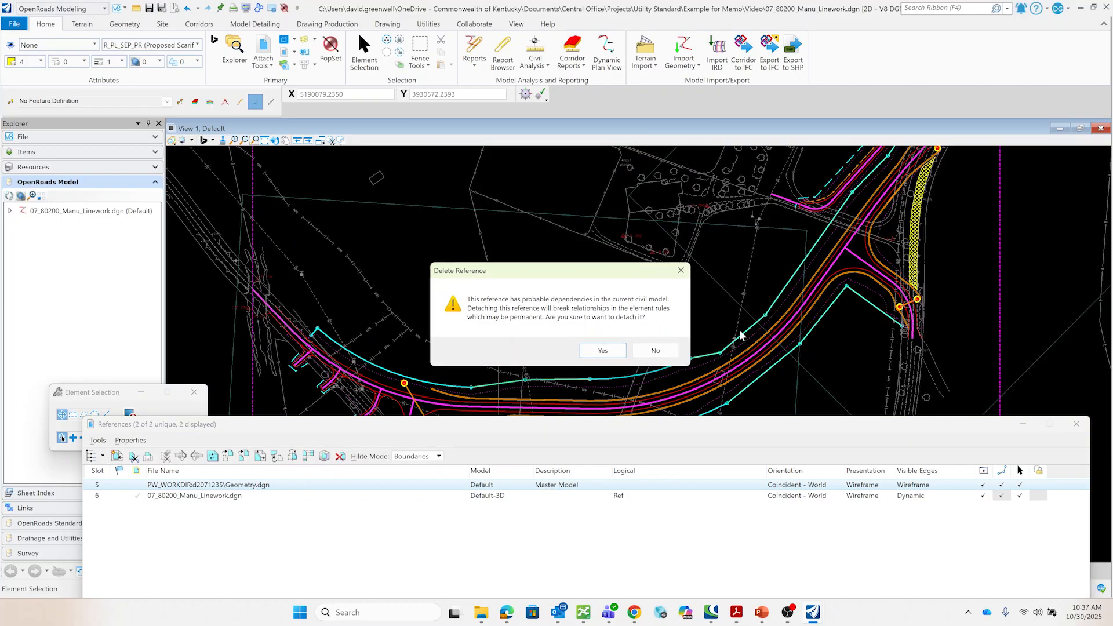
left_click(603, 350)
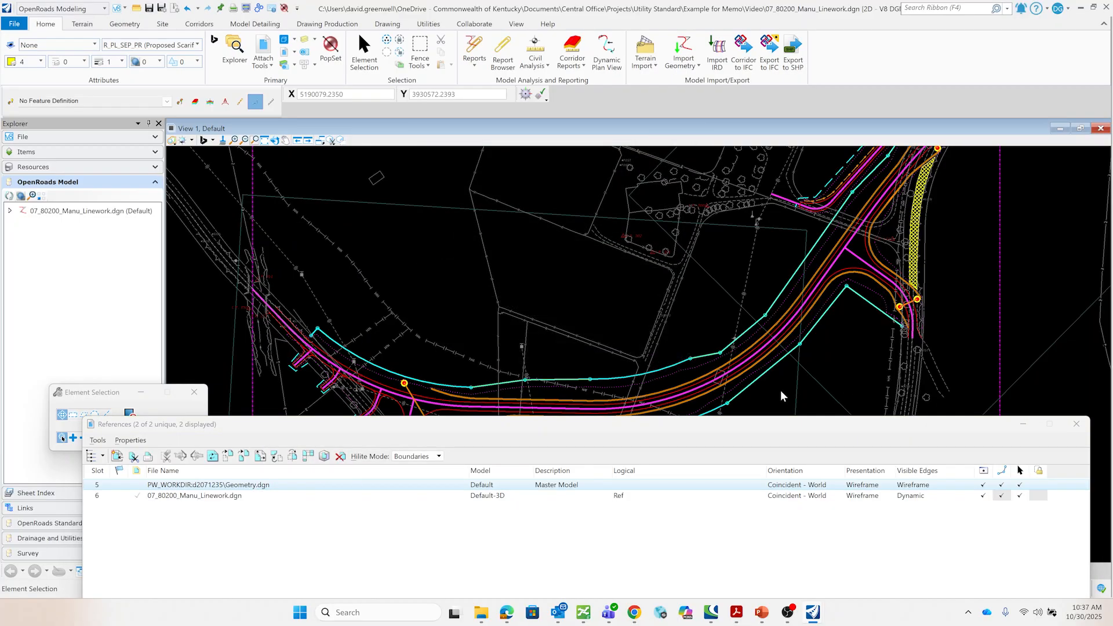
left_click(1077, 424)
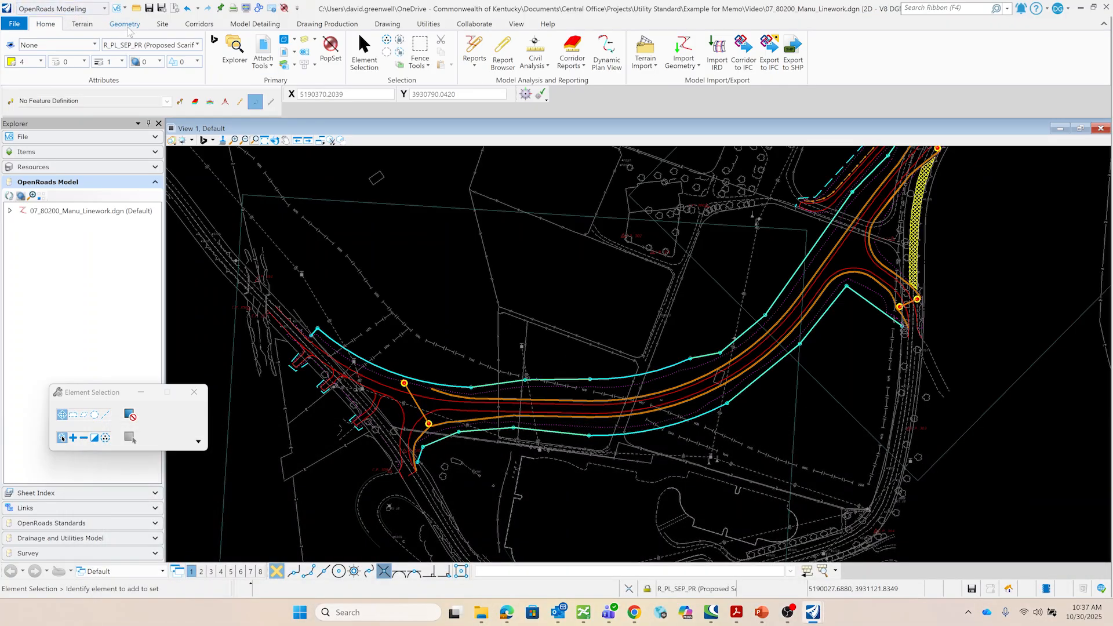
- Import every alignment from the KY 1659 LandXML file with the PR Centerline 50 Scale feature definition and civil rules
left_click(126, 24)
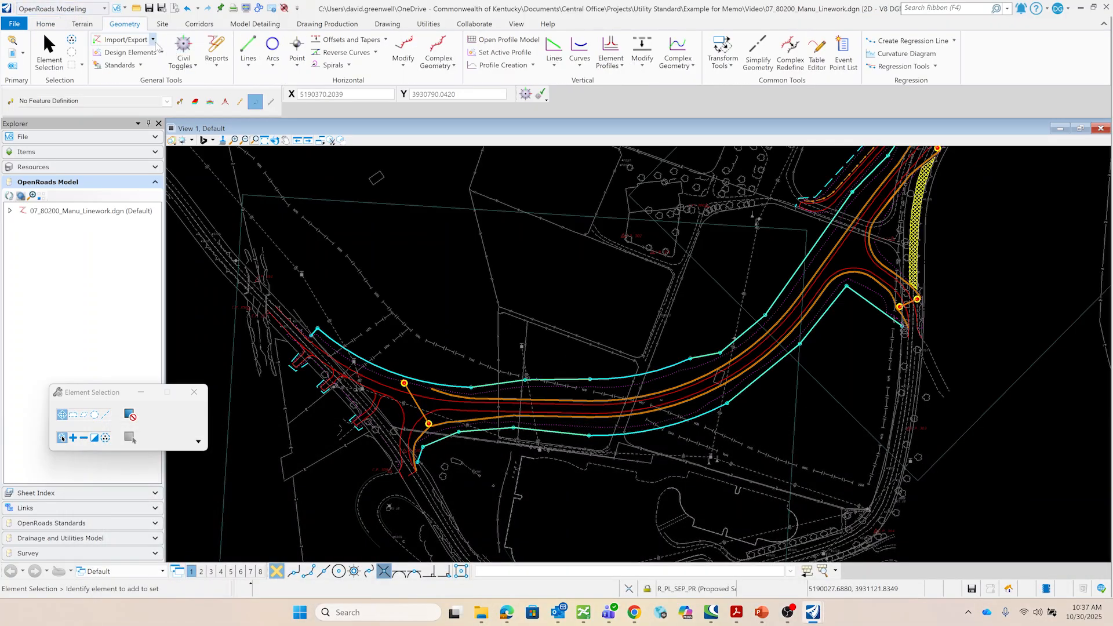
left_click(153, 40)
left_click(145, 54)
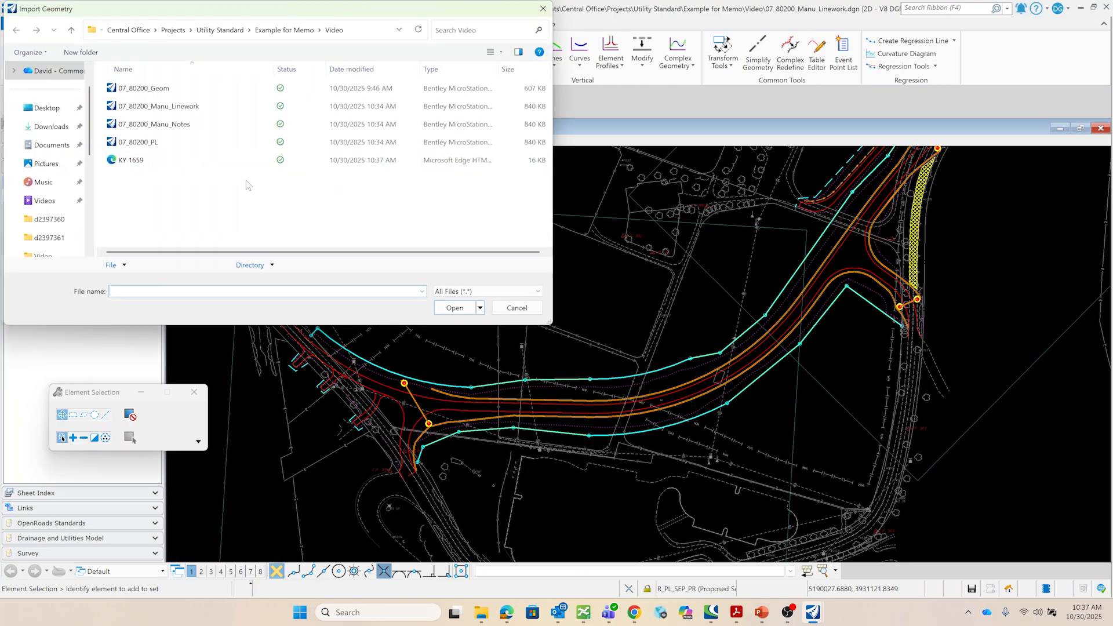
left_click(156, 164)
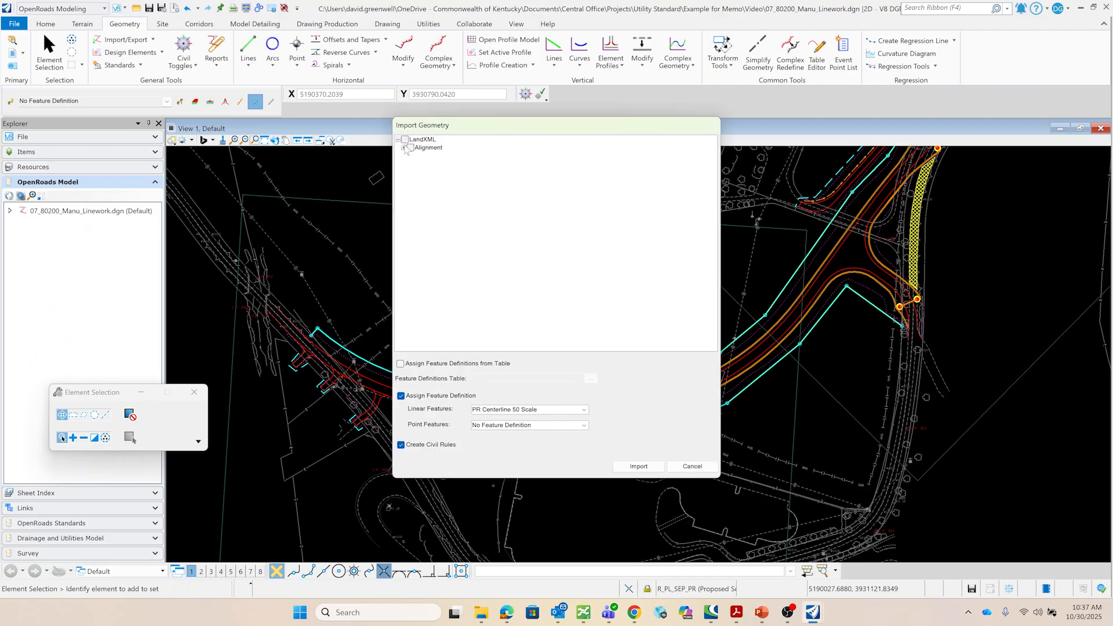
left_click(404, 148)
left_click(409, 156)
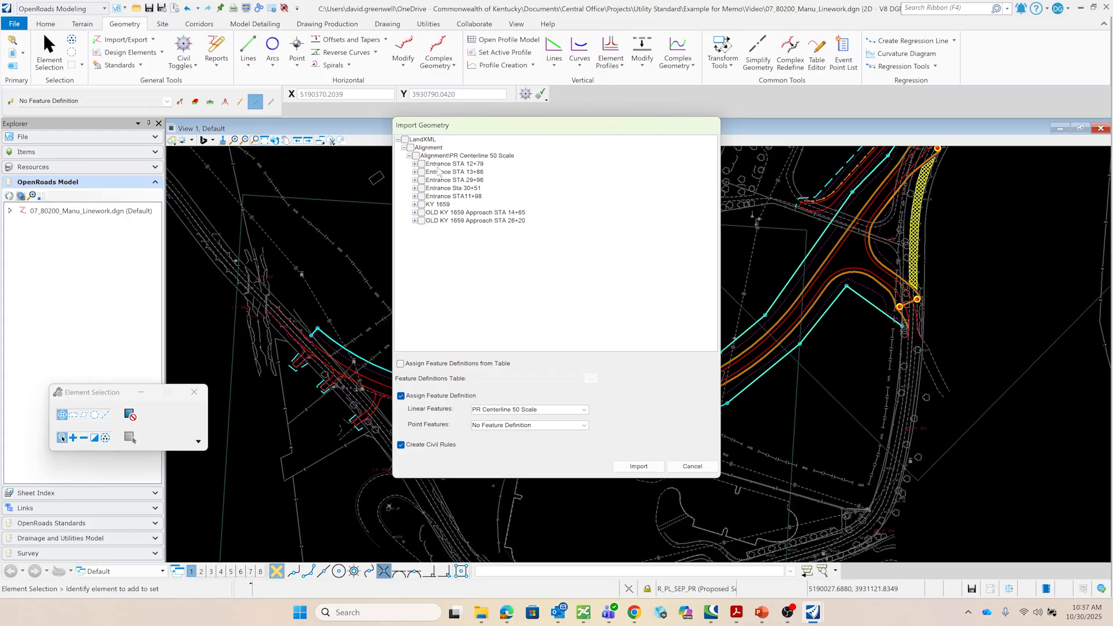
left_click(405, 140)
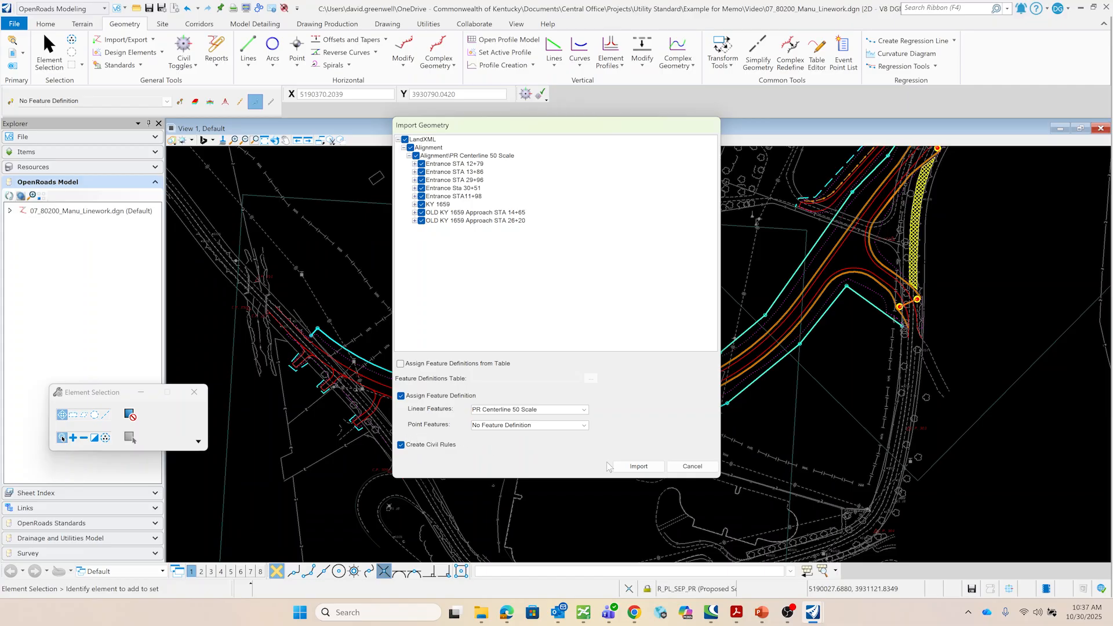
left_click(652, 469)
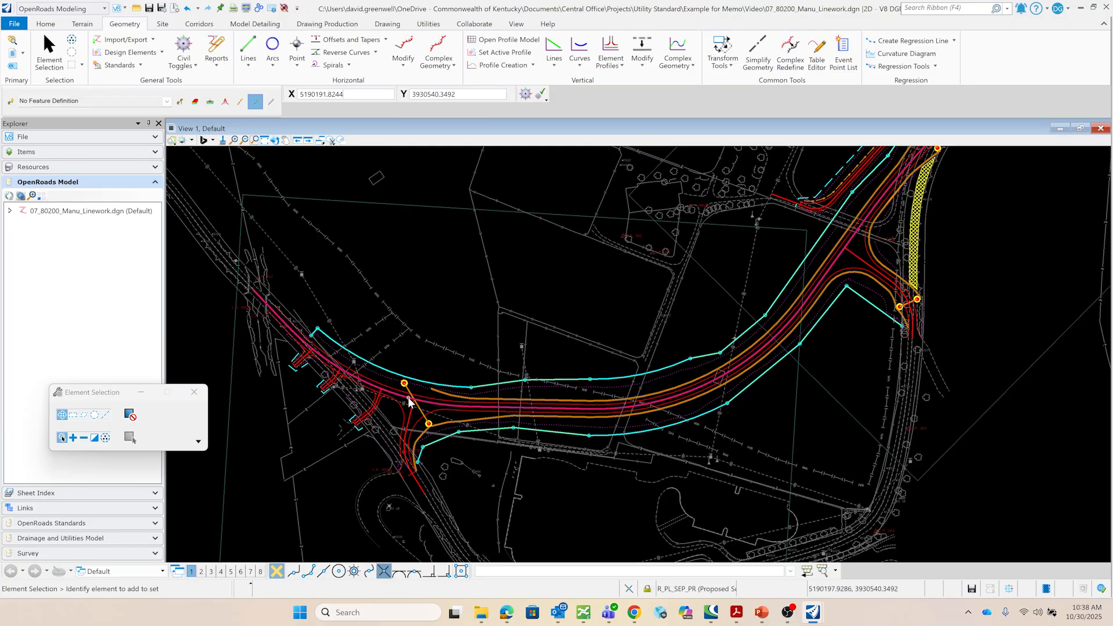
- Analyze a point on the imported mainline alignment to check its station and offset
left_click(57, 26)
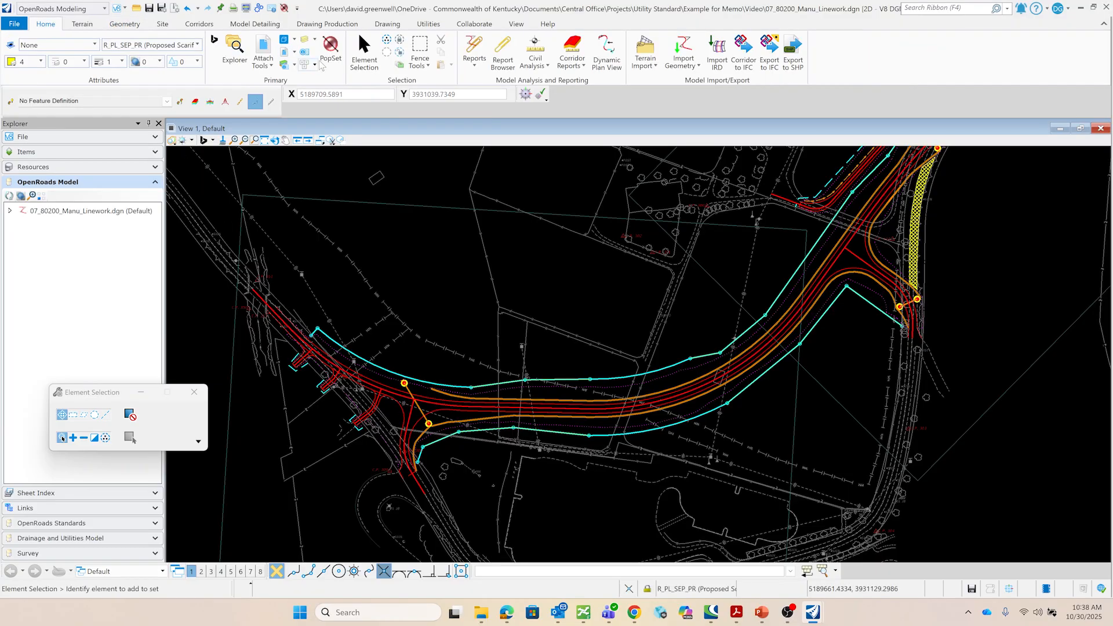
left_click(535, 47)
left_click(511, 408)
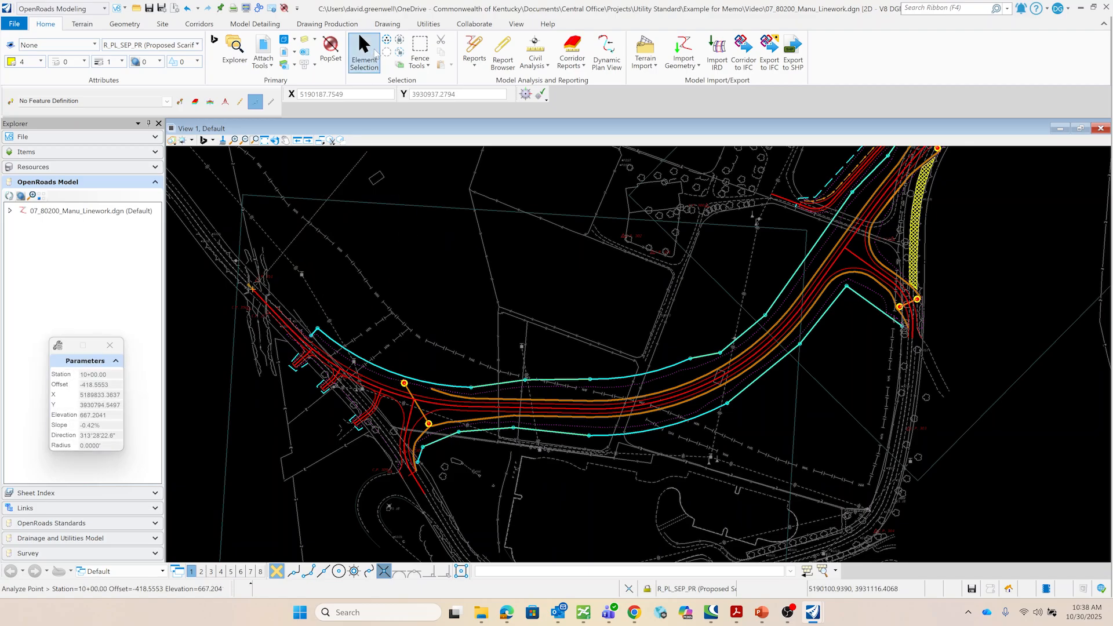
- Select the KY 1659 alignment and open its profile in View 2 to check the imported vertical geometry
left_click(376, 52)
scroll(530, 432, "up", 4)
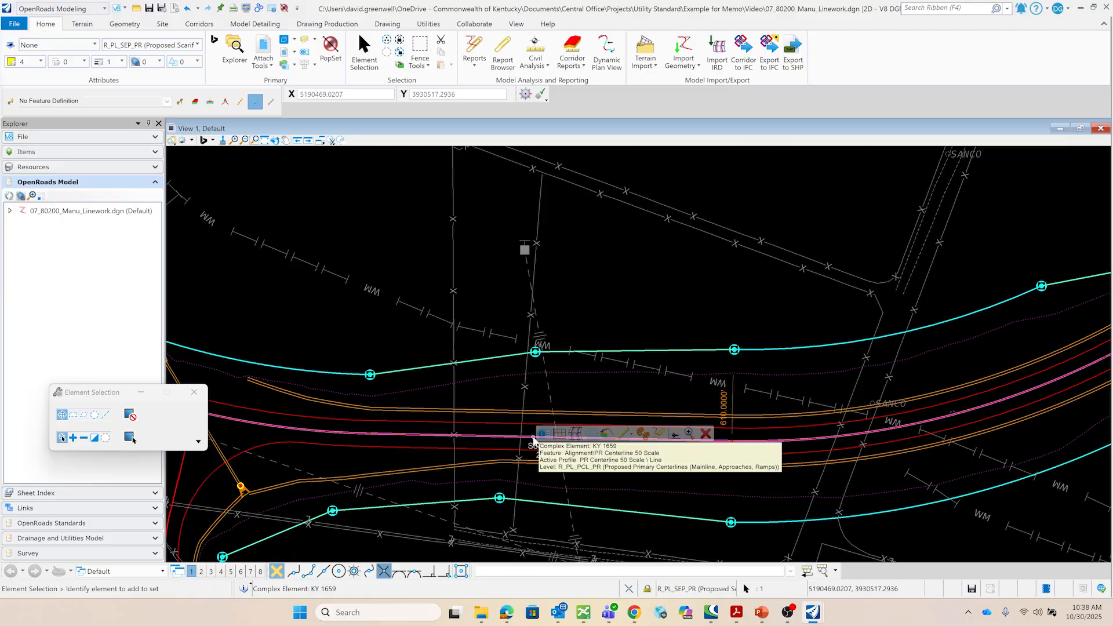
left_click(559, 434)
left_click(201, 571)
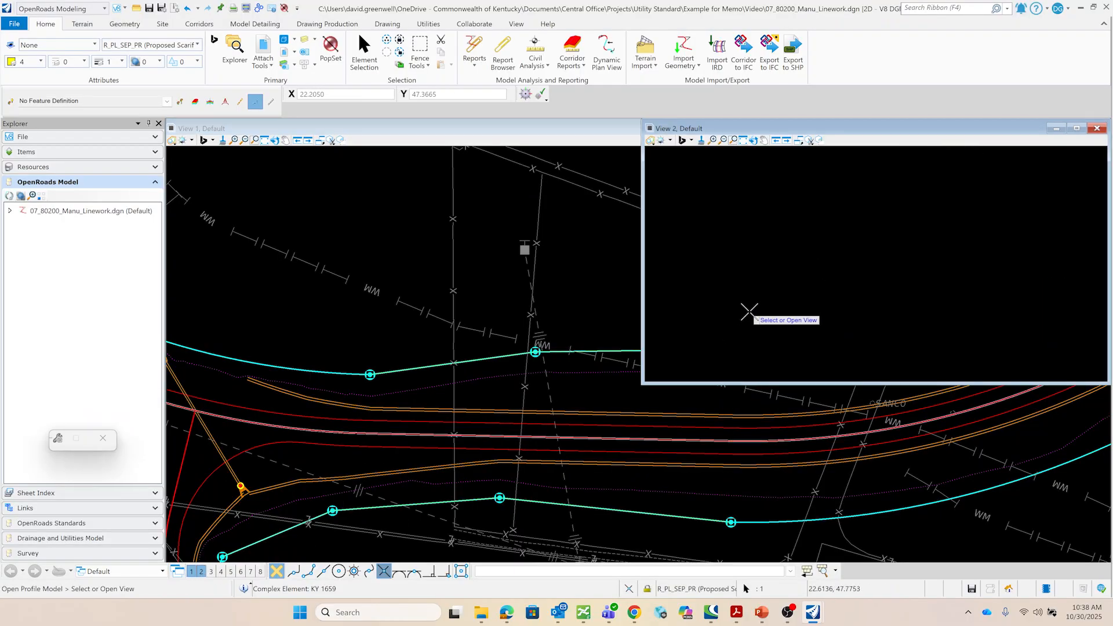
left_click(795, 326)
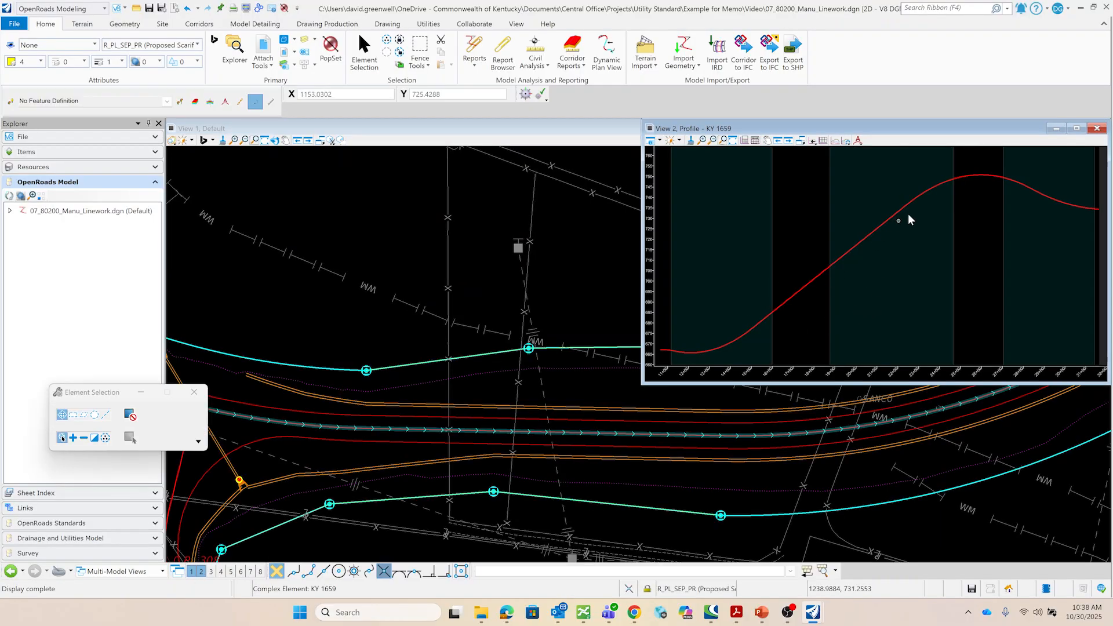
scroll(426, 301, "down", 2)
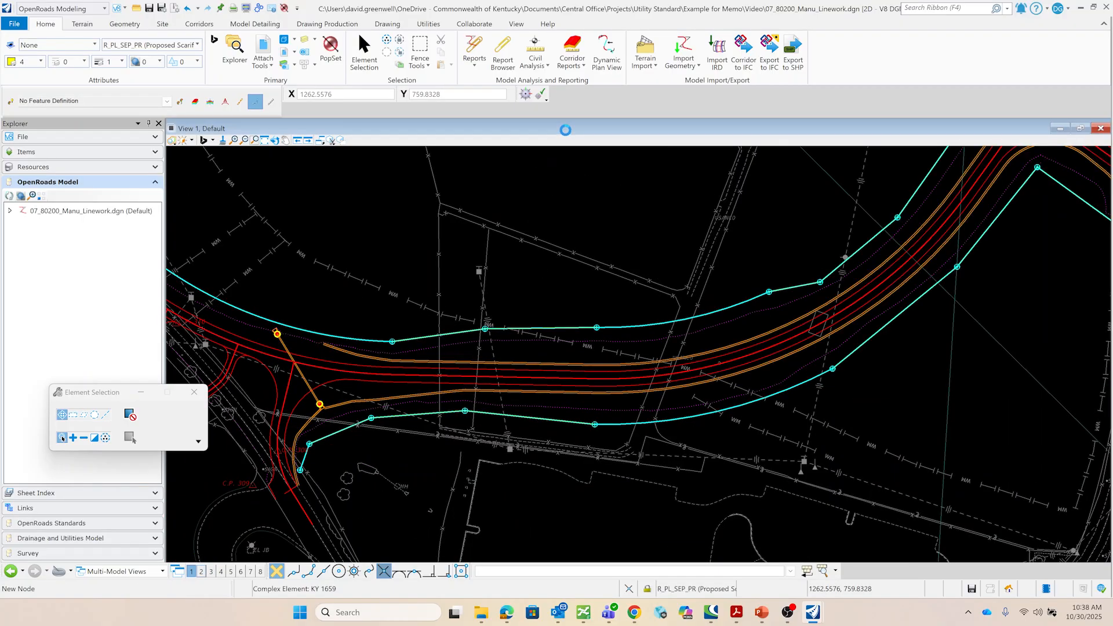
scroll(522, 409, "down", 4)
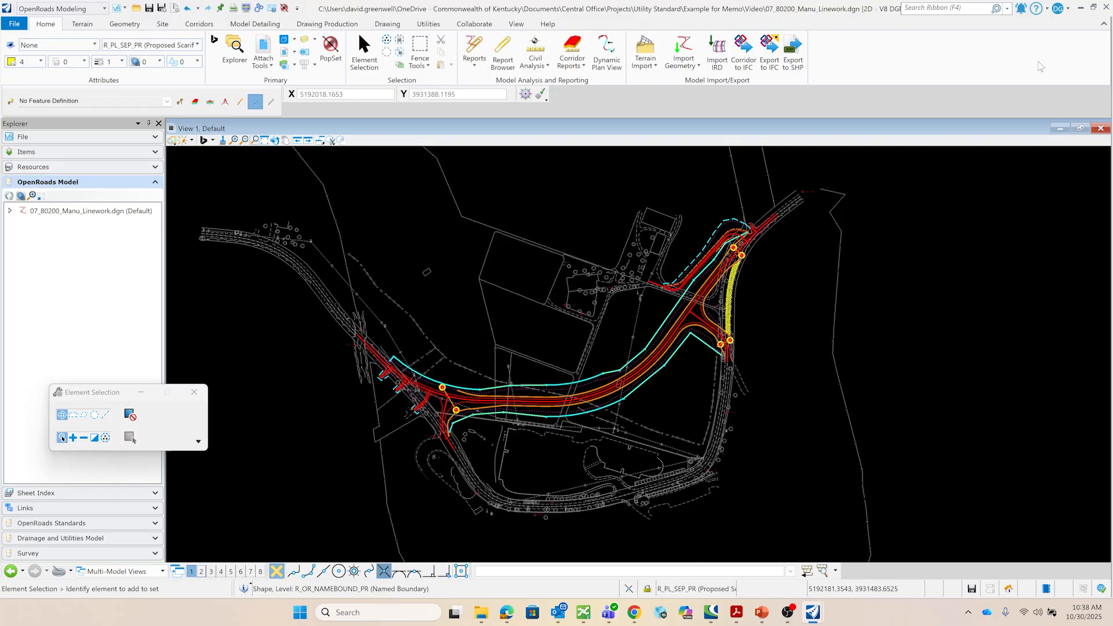
- Save and close the Linework file, then open 07_80200_Manu_Notes.dgn with OpenRoads Designer 2023
left_click(1106, 7)
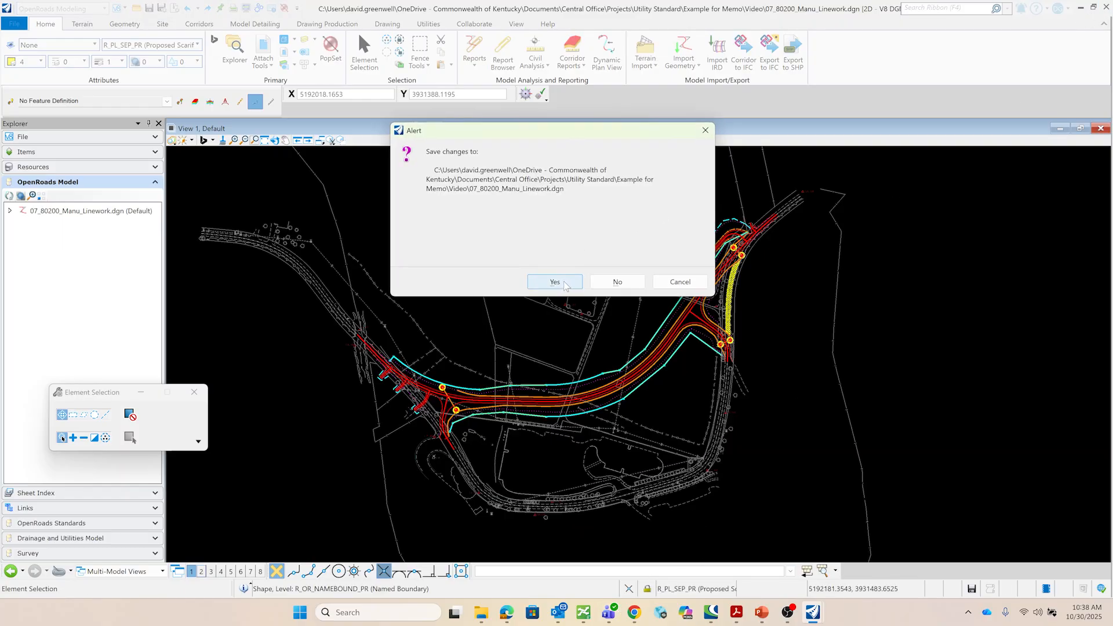
left_click(561, 283)
right_click(186, 142)
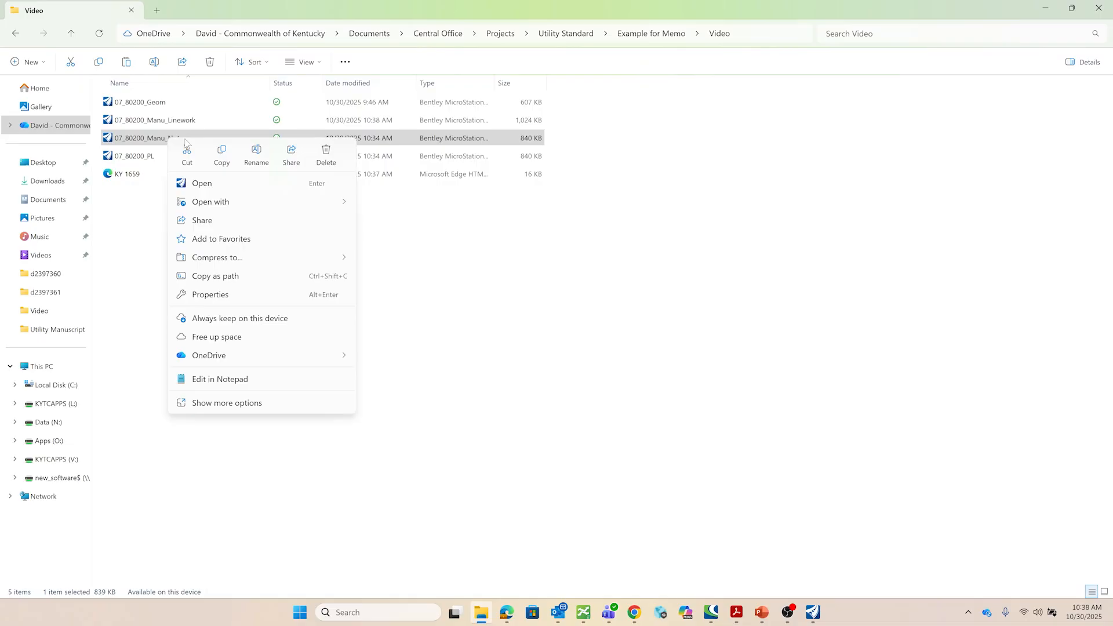
mouse_move(233, 204)
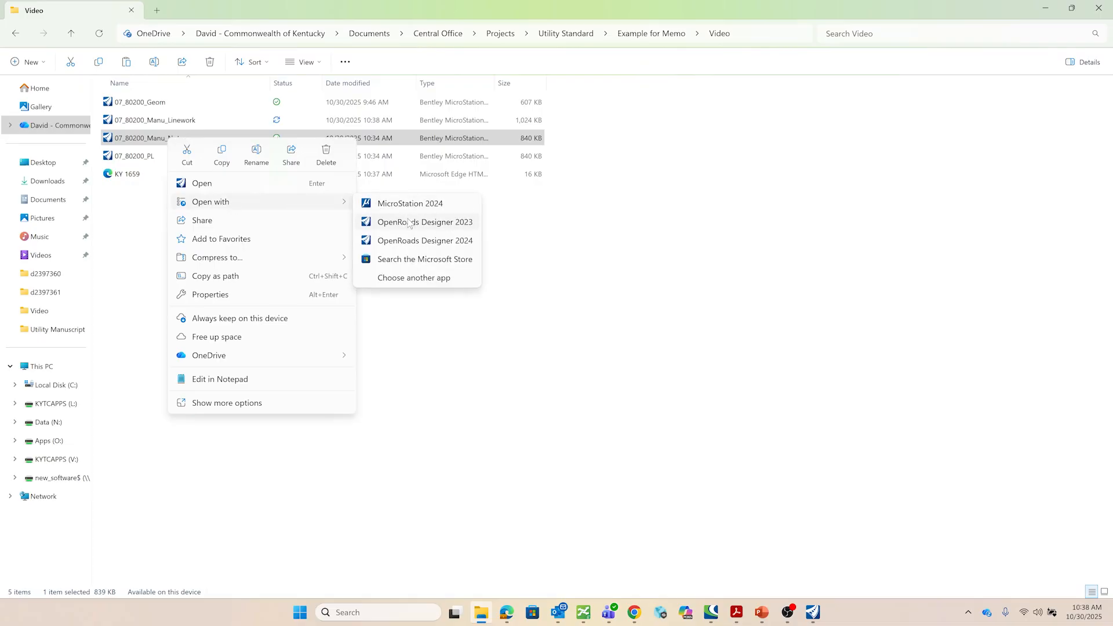
left_click(408, 221)
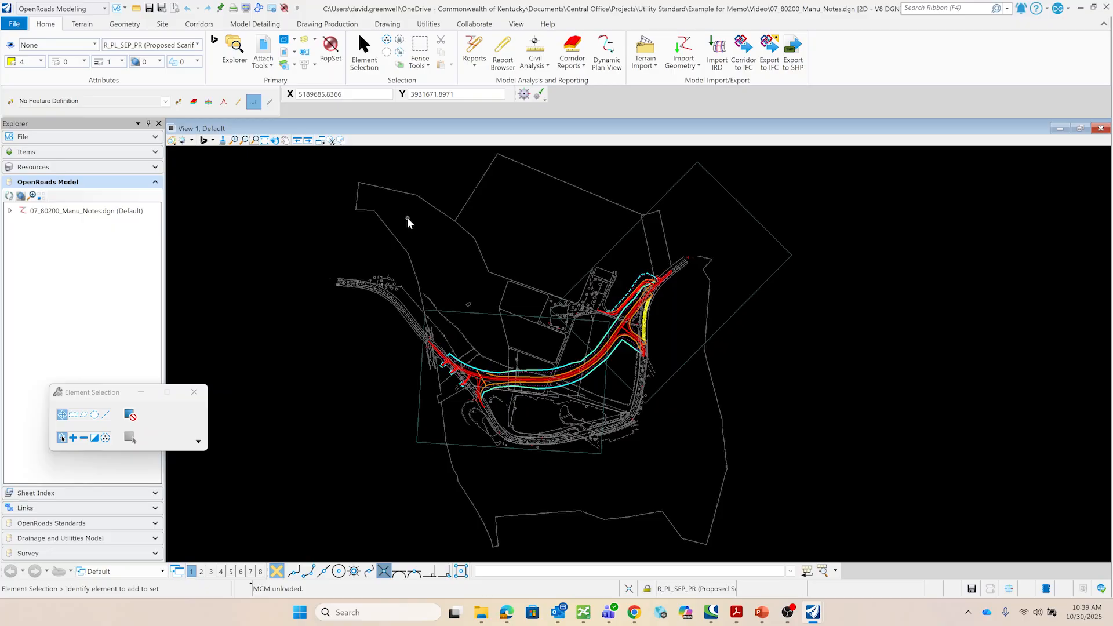
left_click(264, 46)
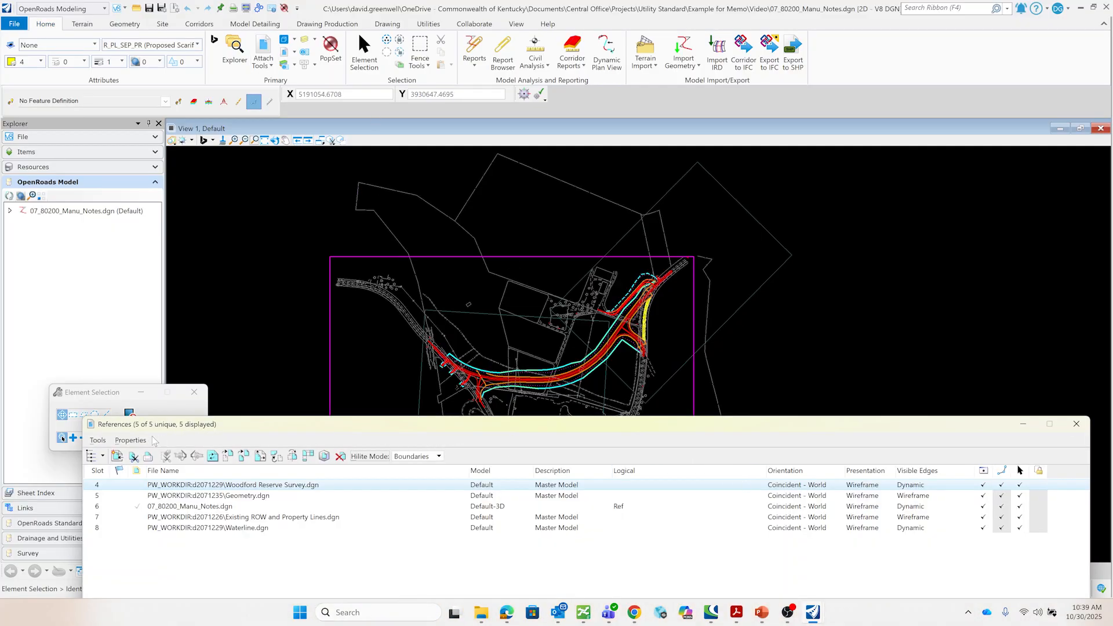
left_click(99, 441)
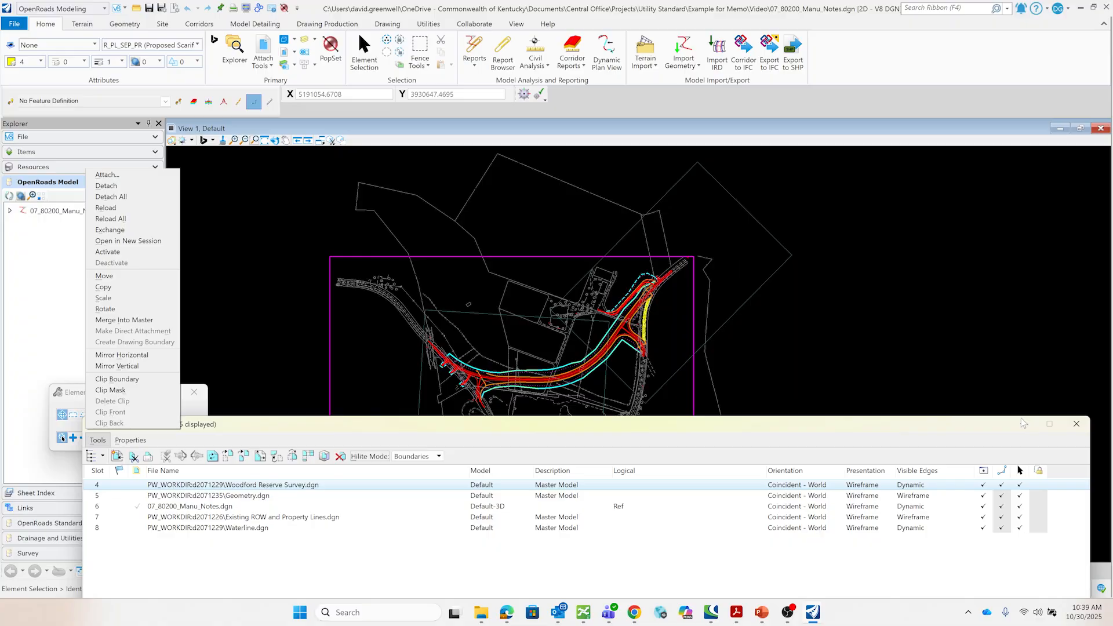
left_click(1079, 425)
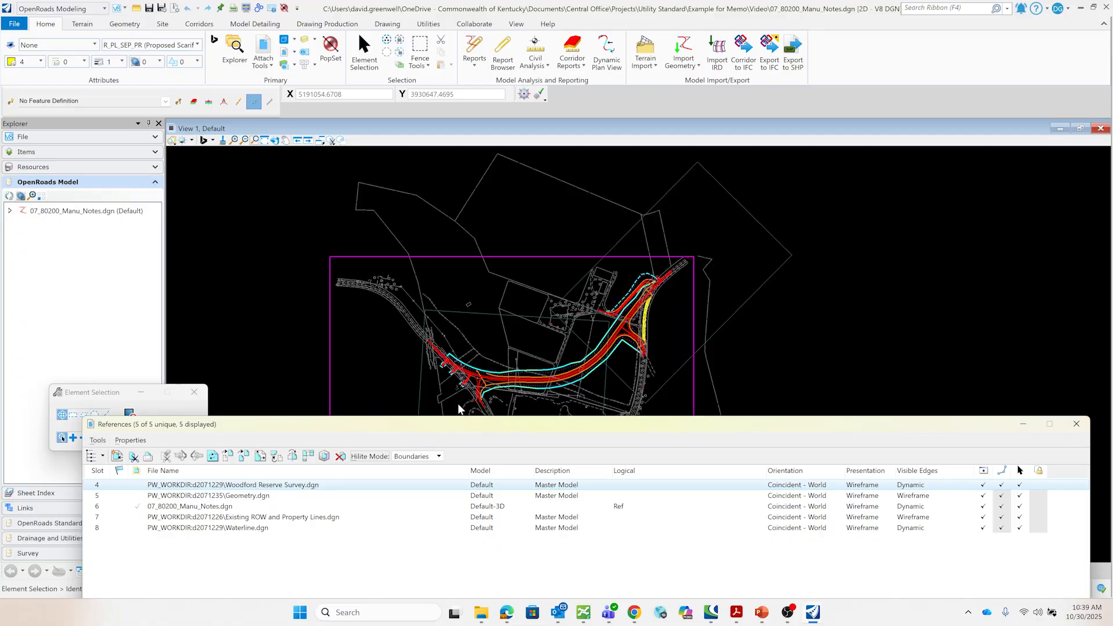
left_click(1085, 428)
left_click(152, 572)
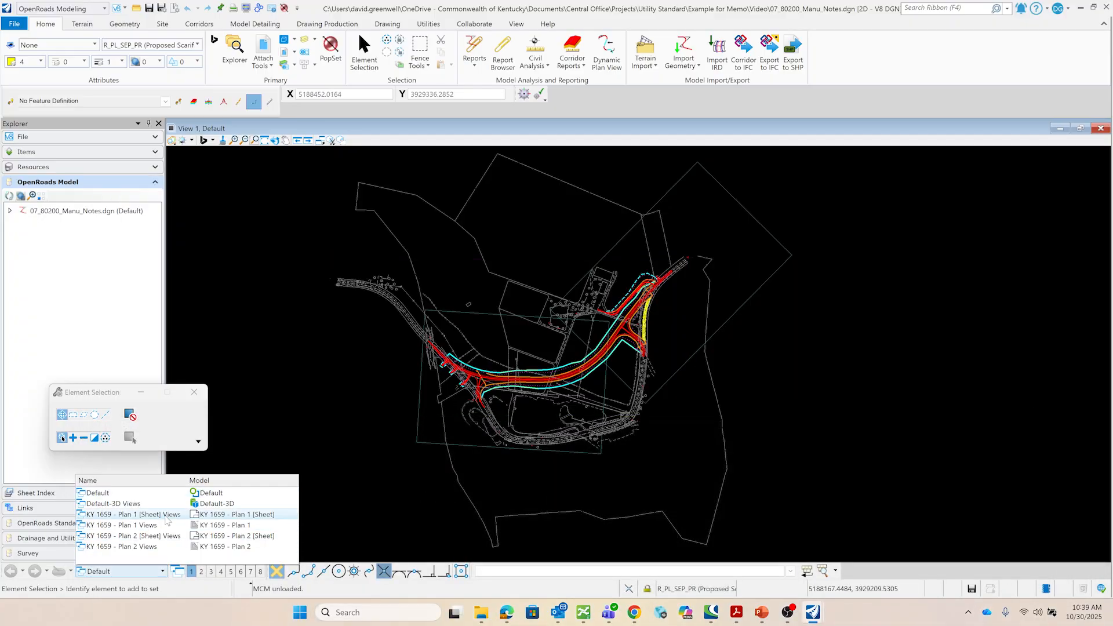
left_click(283, 417)
- Attach 07_80200_Manu_Notes.dgn to itself twice as references
left_click(263, 48)
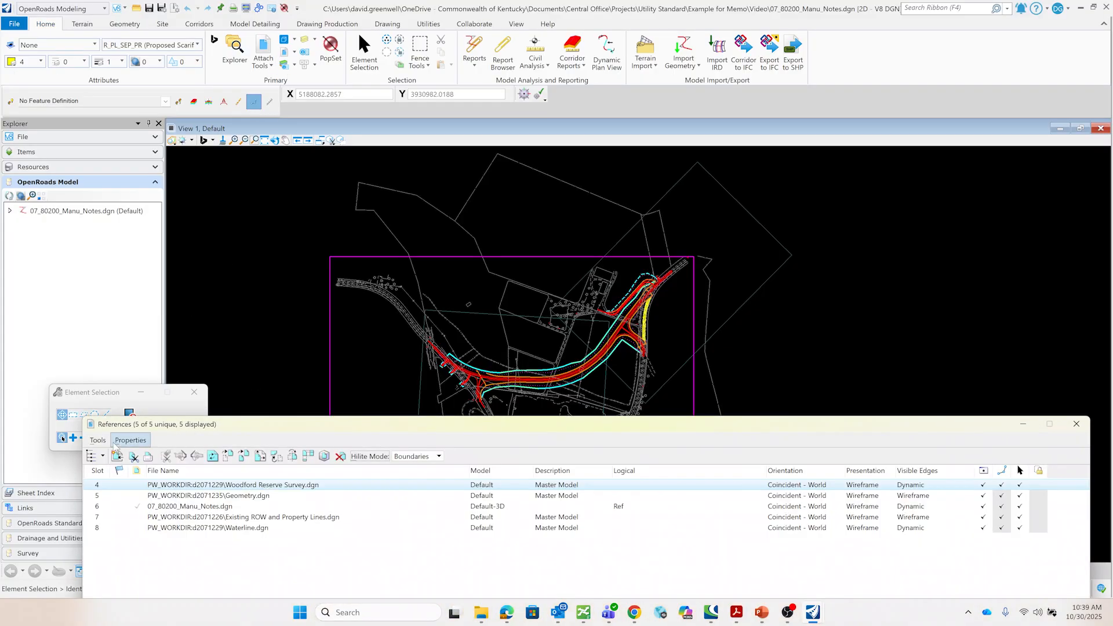
left_click(98, 440)
left_click(107, 174)
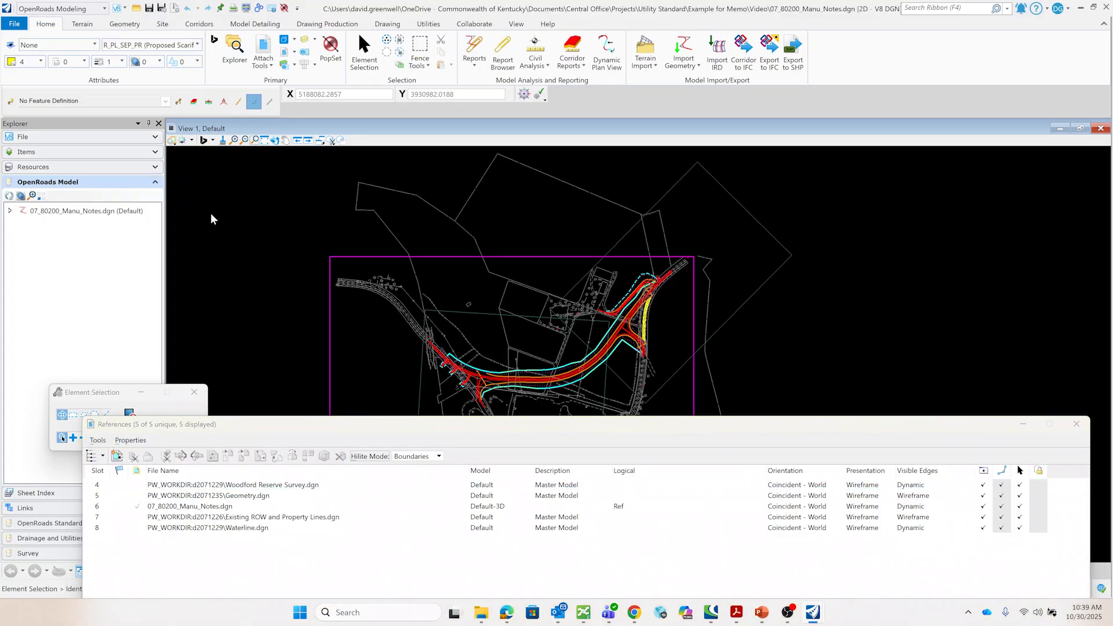
double_click(411, 194)
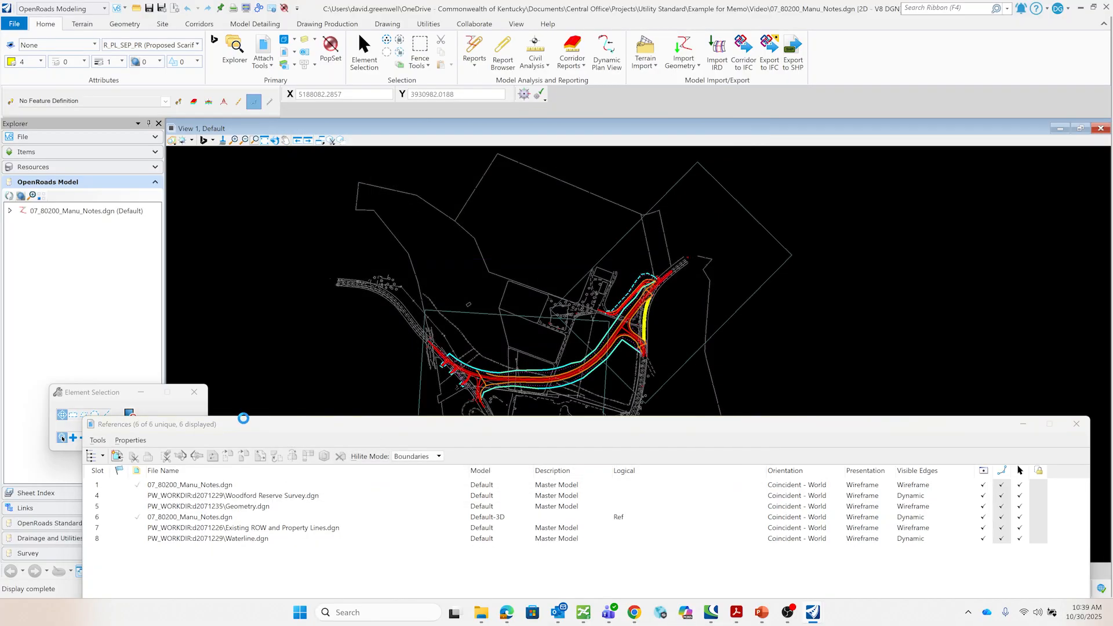
left_click(98, 440)
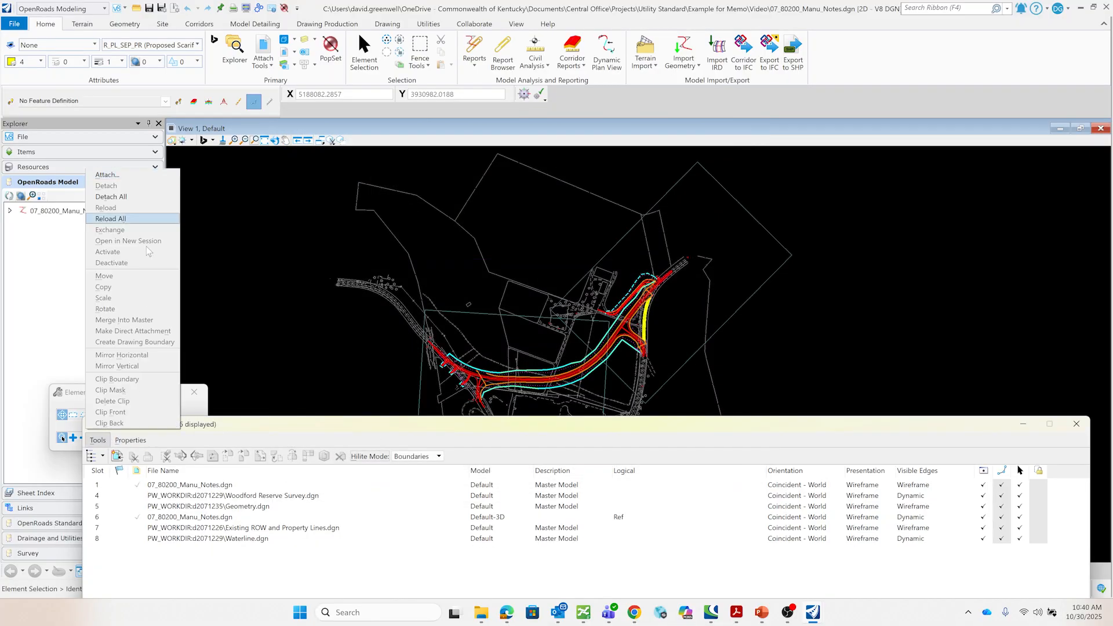
left_click(145, 175)
double_click(433, 193)
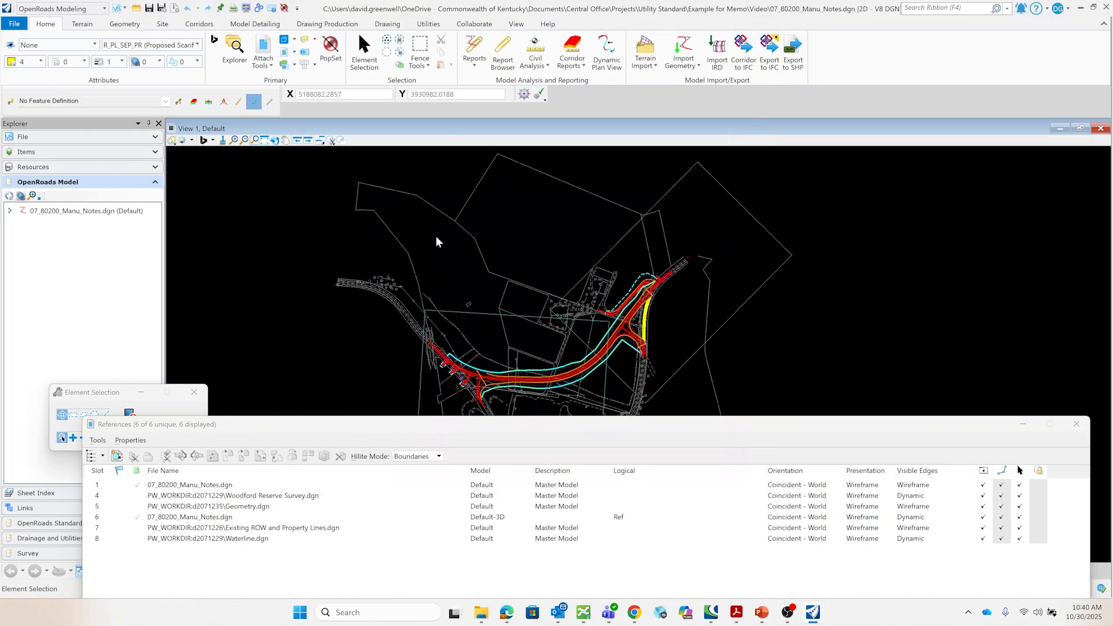
- Set the first self-reference attachment of 07_80200_Manu_Notes.dgn to the KY 1659 - Plan 1 model
left_click(613, 487)
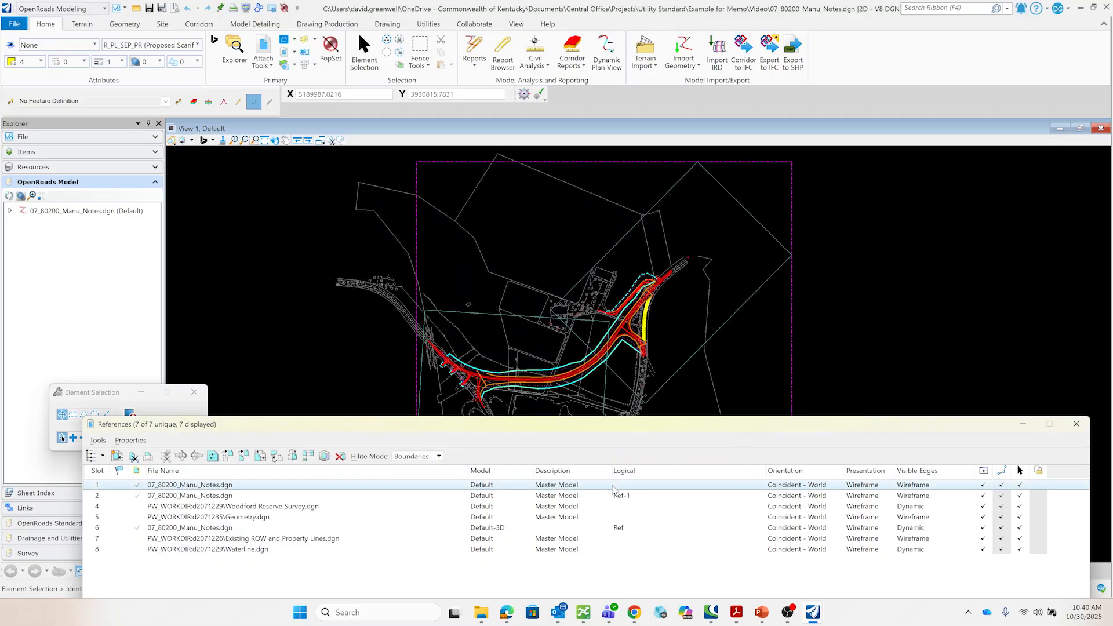
right_click(613, 488)
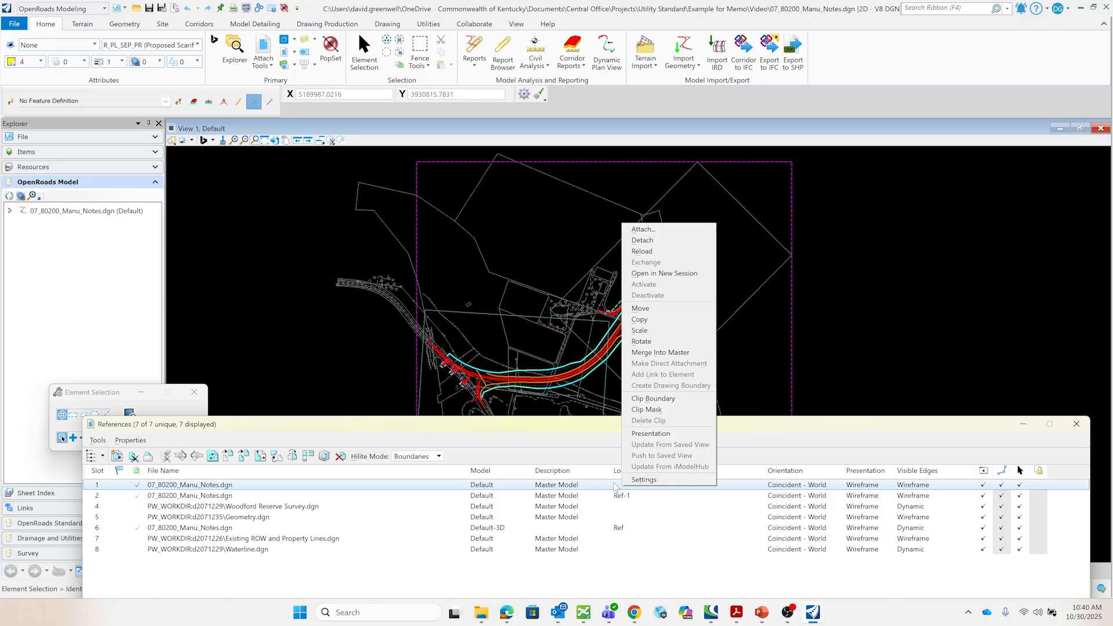
left_click(640, 481)
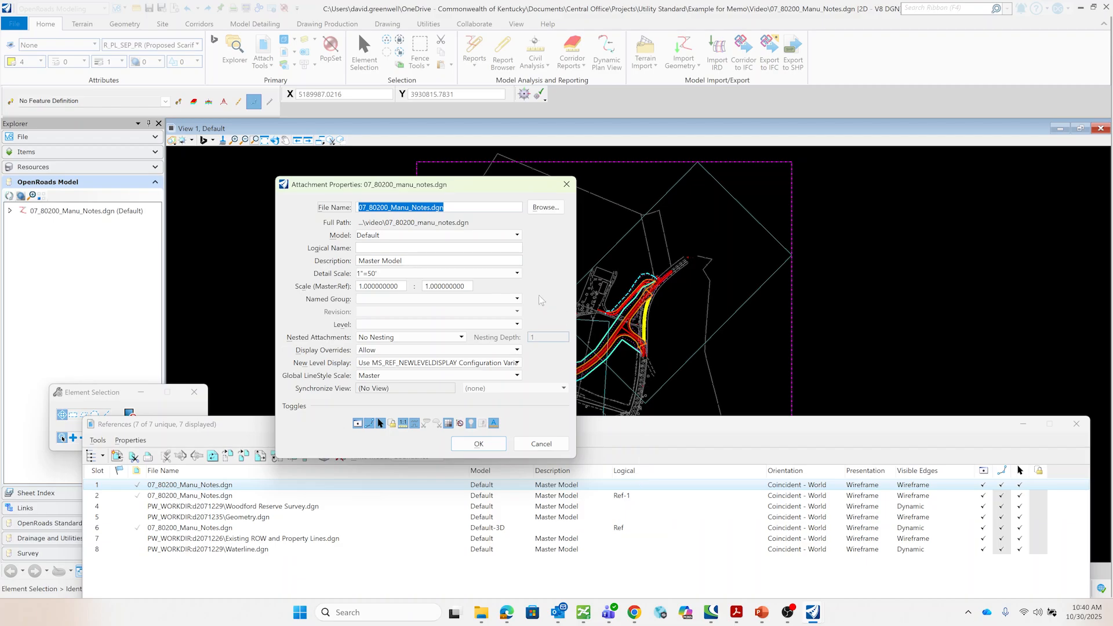
left_click(388, 237)
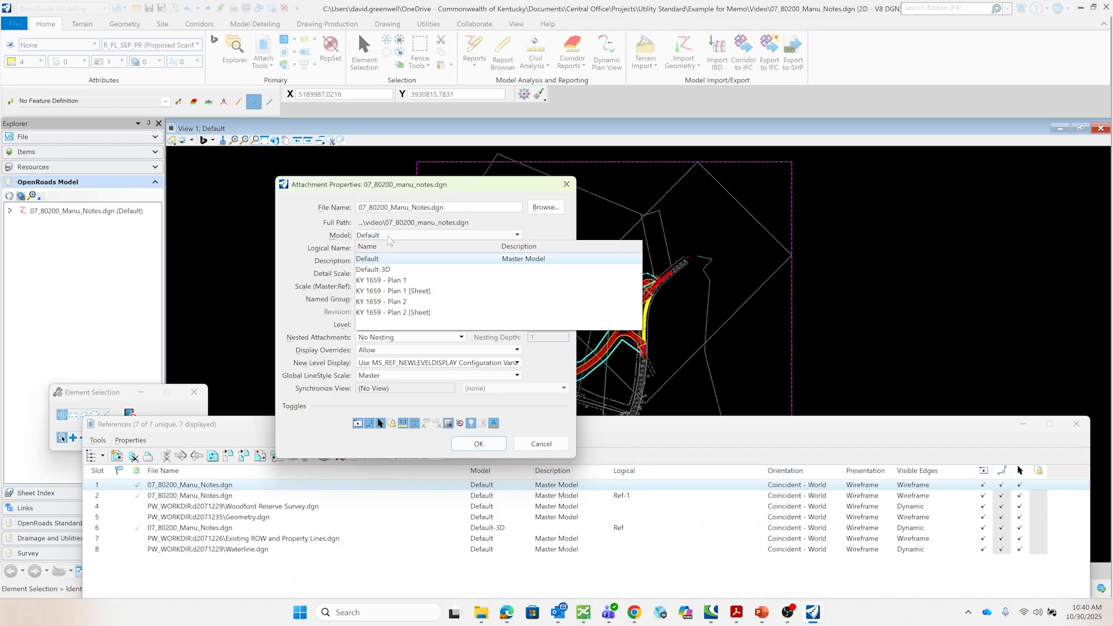
left_click(396, 281)
left_click(489, 446)
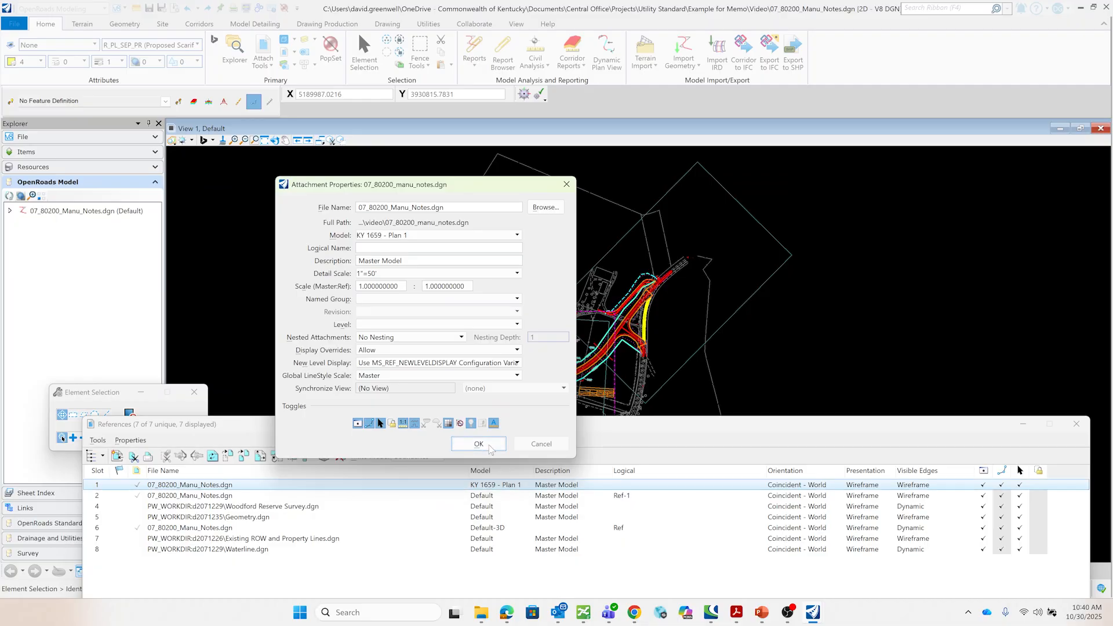
- Set the second self-reference attachment (Ref-1) to the KY 1659 - Plan 2 model
left_click(487, 497)
right_click(487, 497)
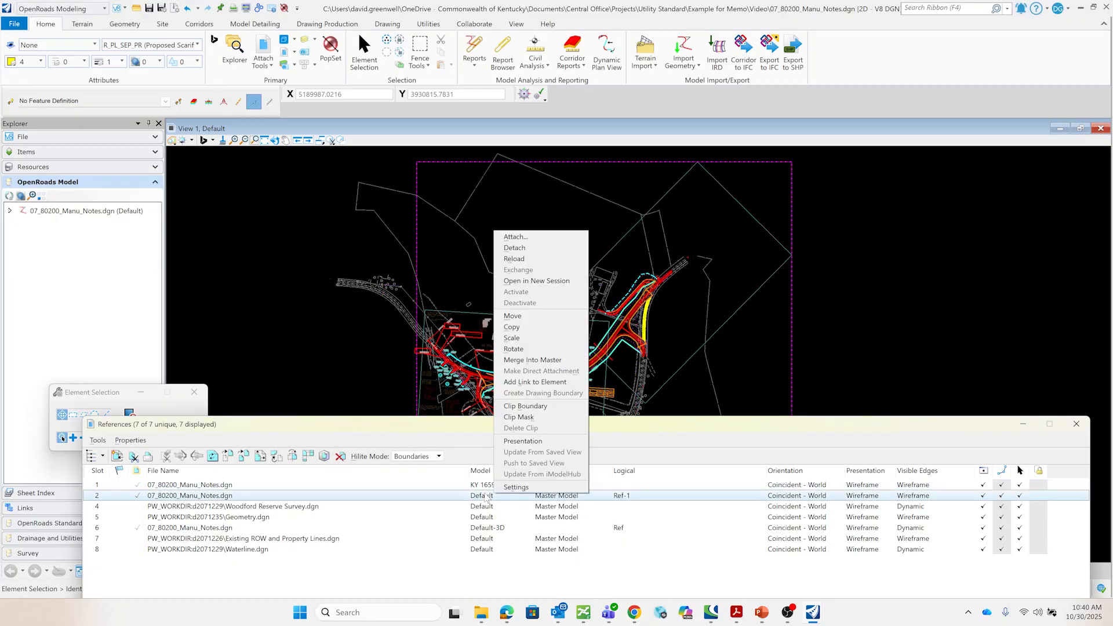
left_click(521, 488)
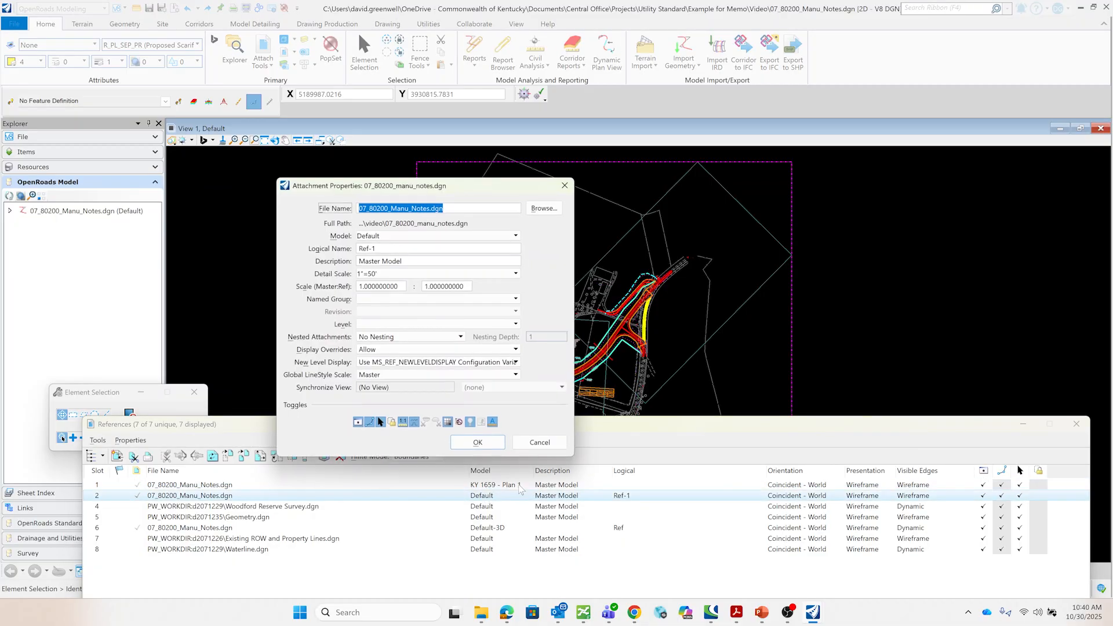
left_click(407, 236)
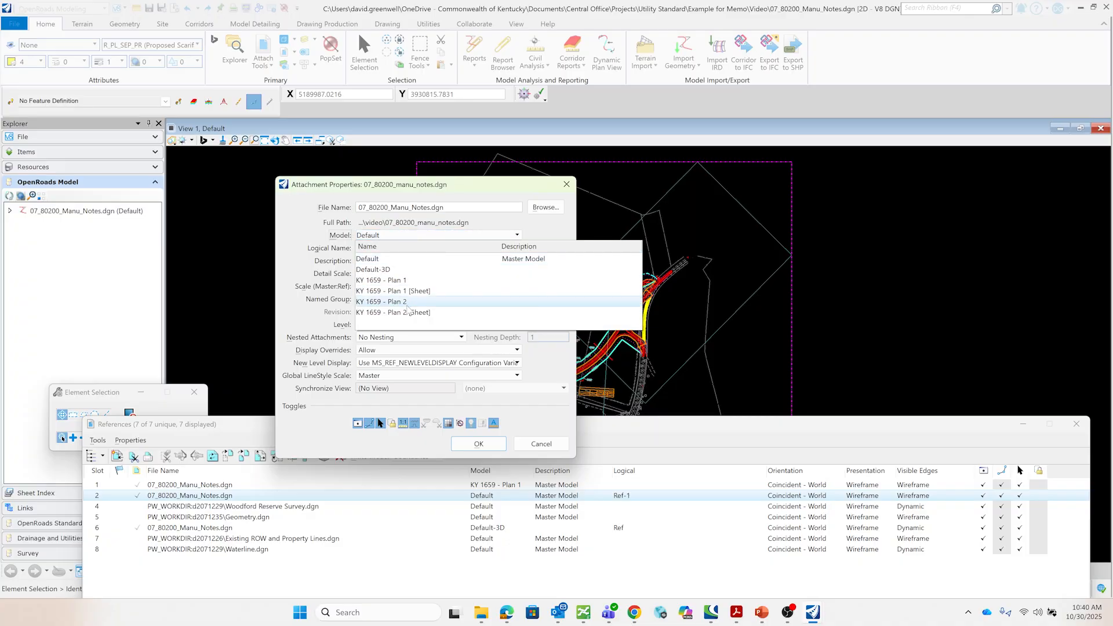
left_click(408, 305)
left_click(475, 442)
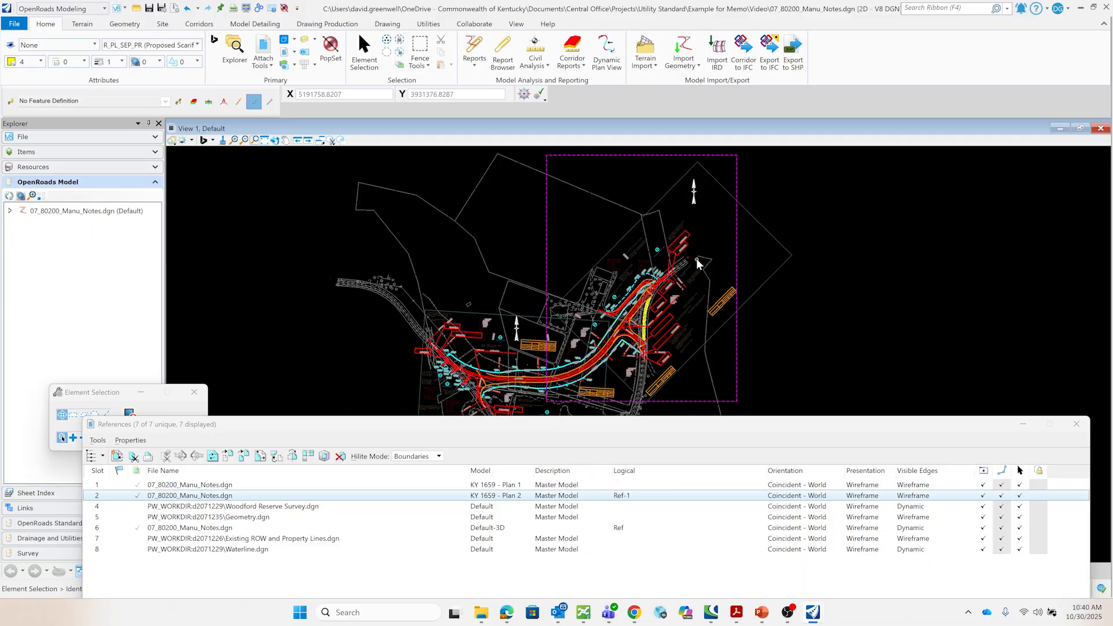
- Merge both Plan 1 and Plan 2 self-references into the master file
left_click(231, 488, "ctrl")
right_click(232, 493)
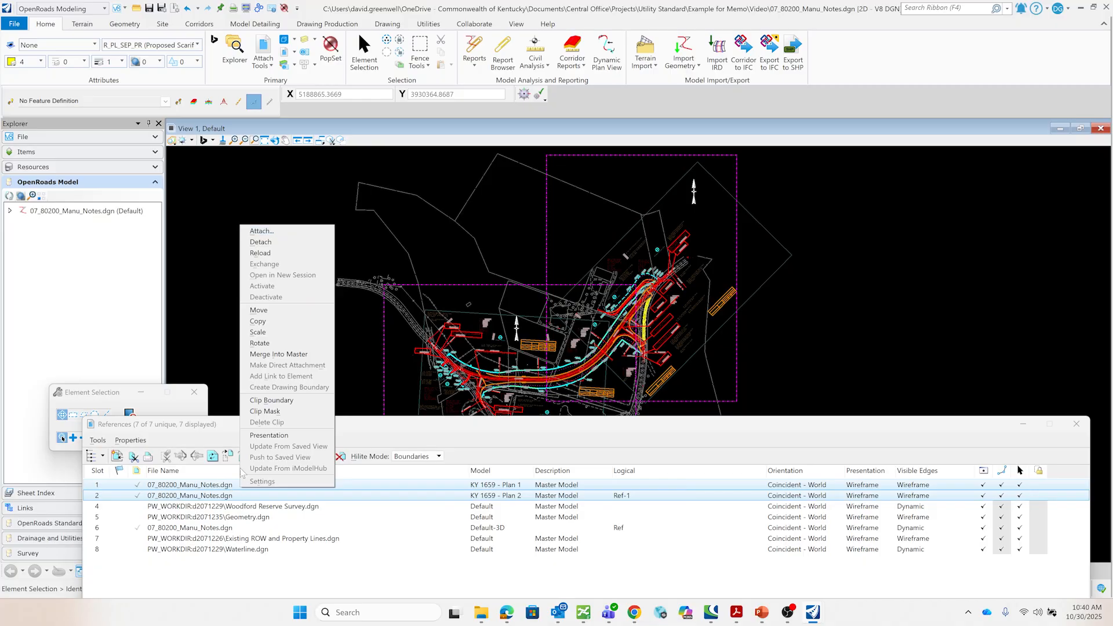
left_click(299, 355)
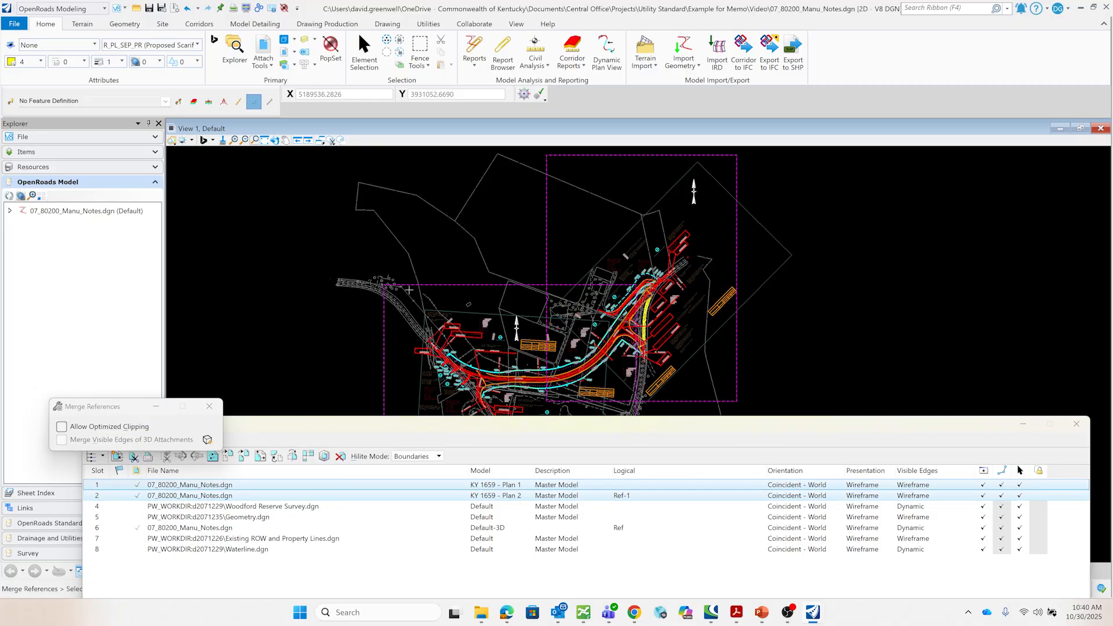
left_click(493, 251)
left_click(593, 253)
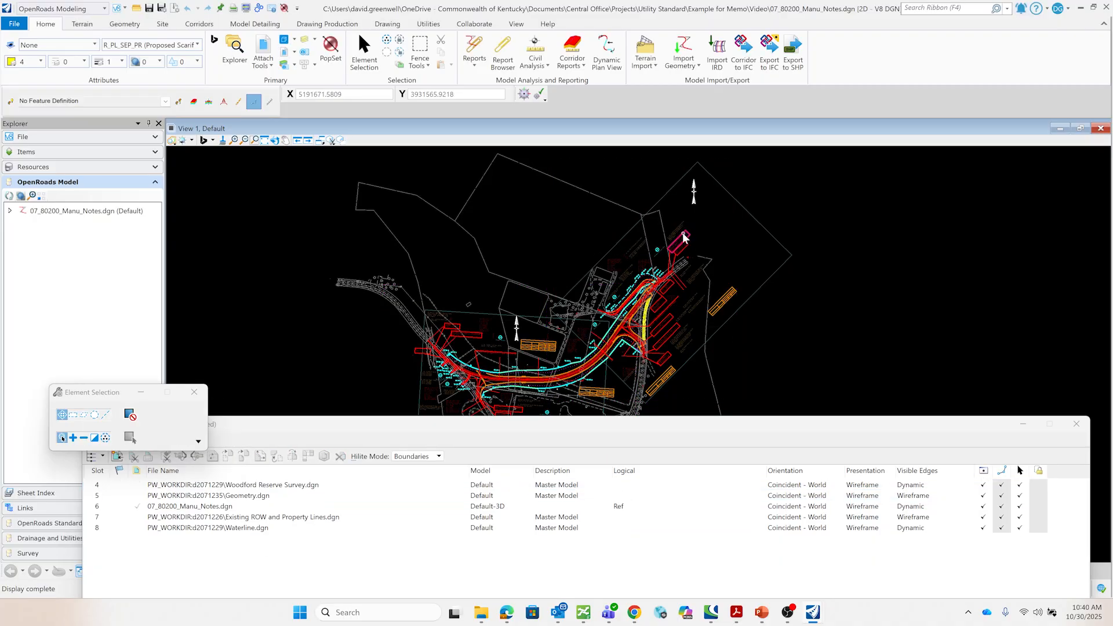
scroll(679, 226, "up", 5)
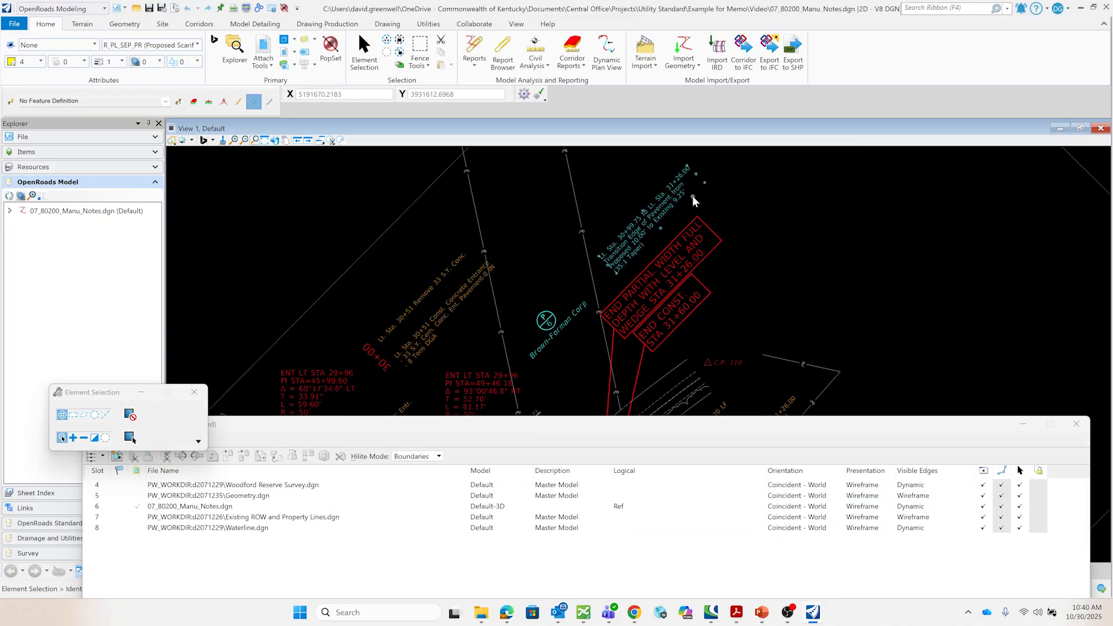
scroll(690, 200, "down", 4)
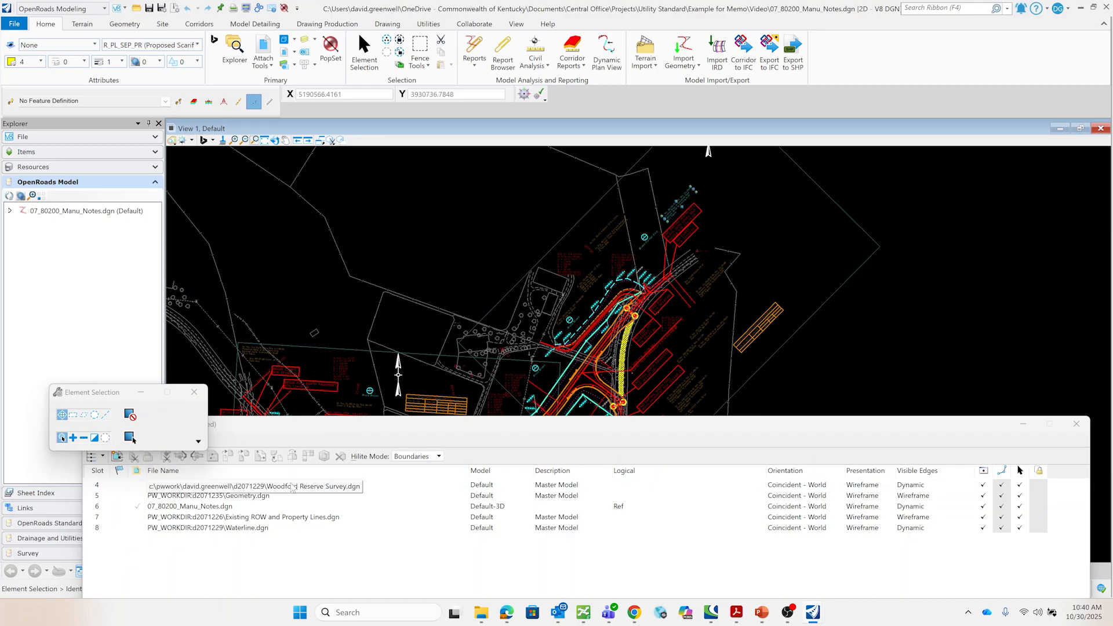
- Merge the Woodford Reserve Survey, Existing ROW and Property Lines, and Waterline references into the master file
left_click_drag(264, 486, 265, 498)
left_click(265, 497)
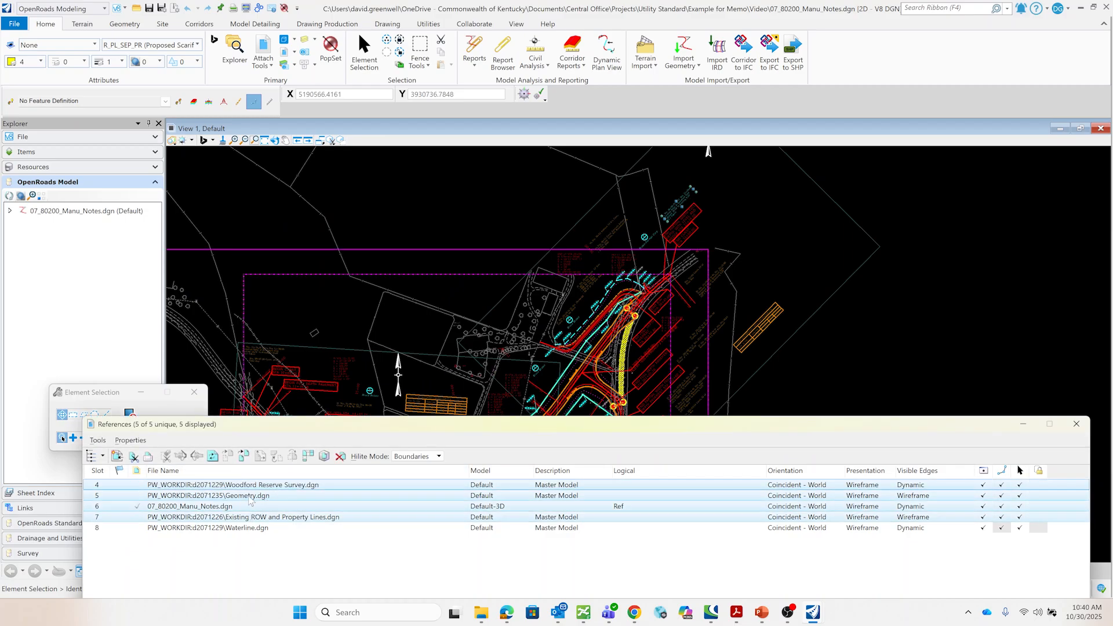
left_click(250, 487)
left_click_drag(257, 519, 258, 525, "ctrl")
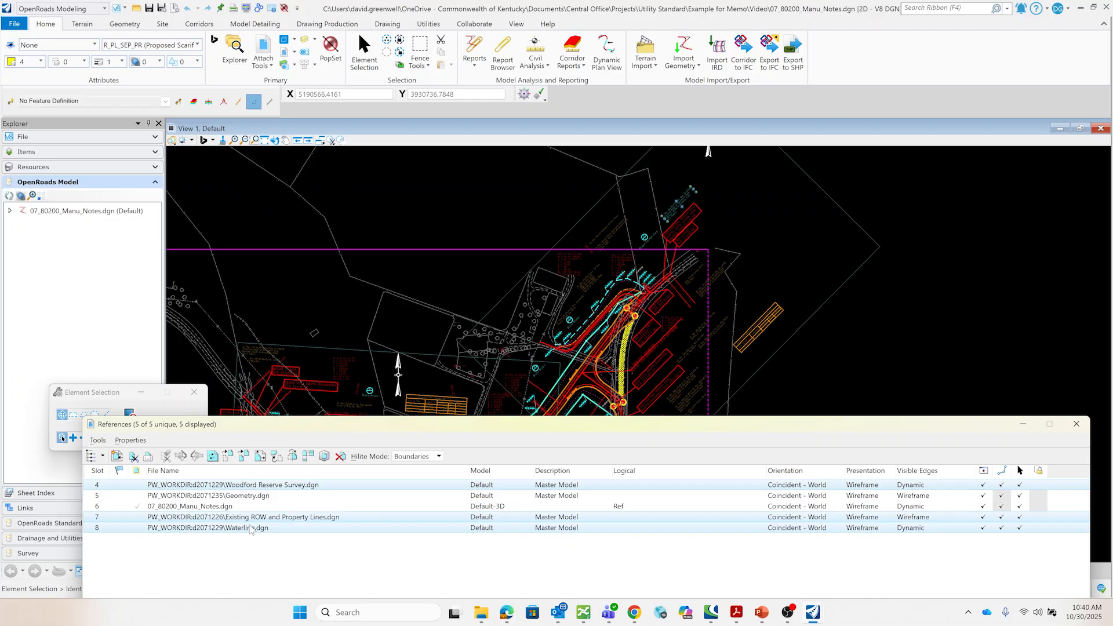
right_click(257, 522)
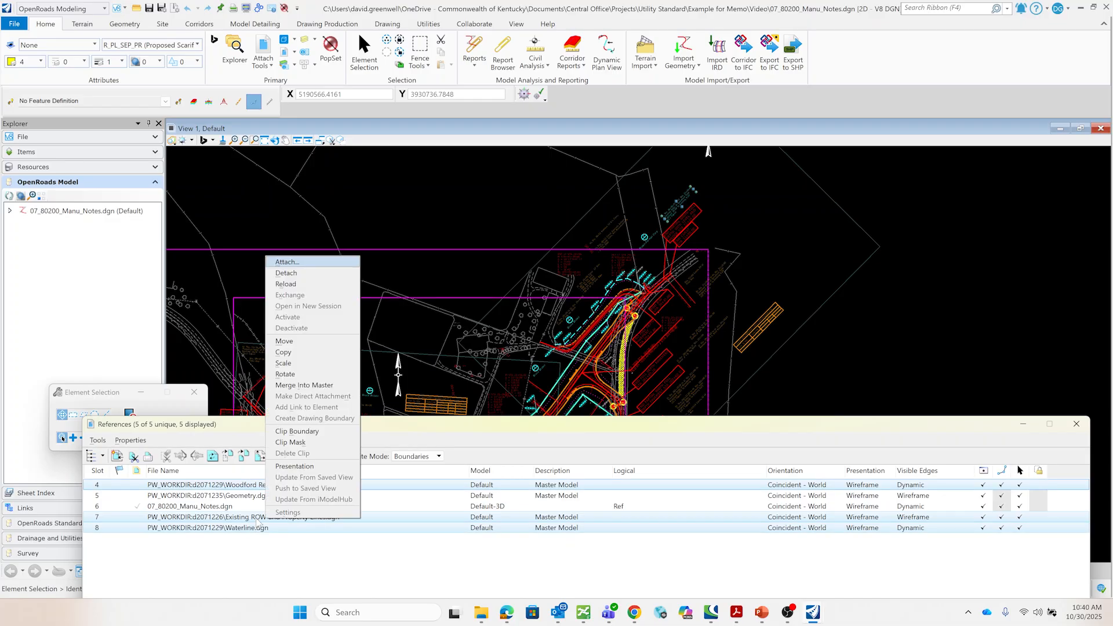
left_click(306, 386)
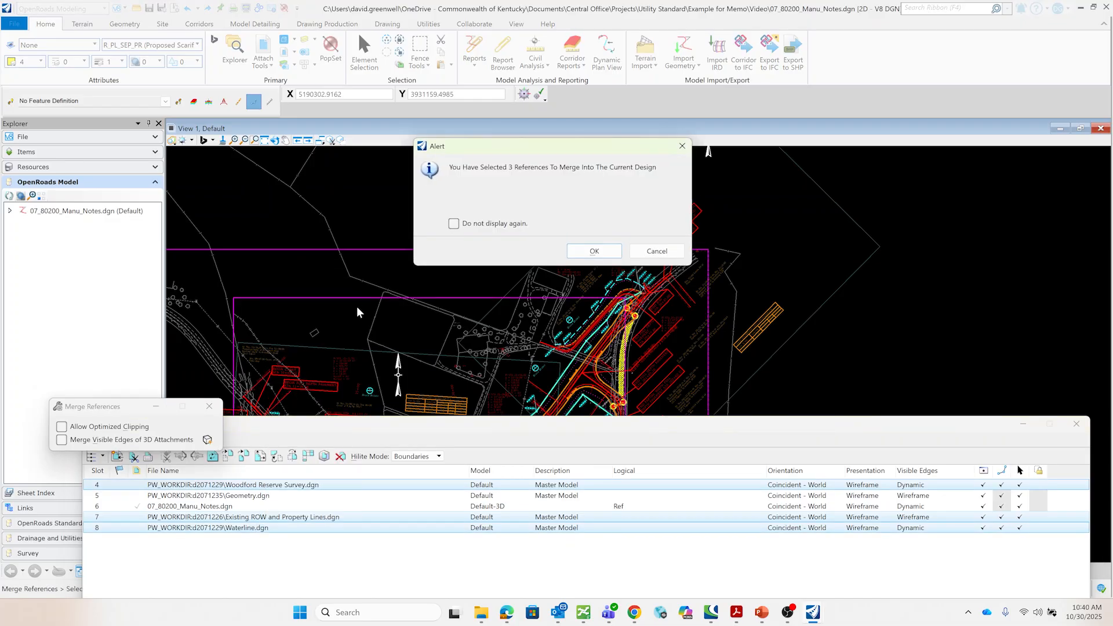
left_click(590, 255)
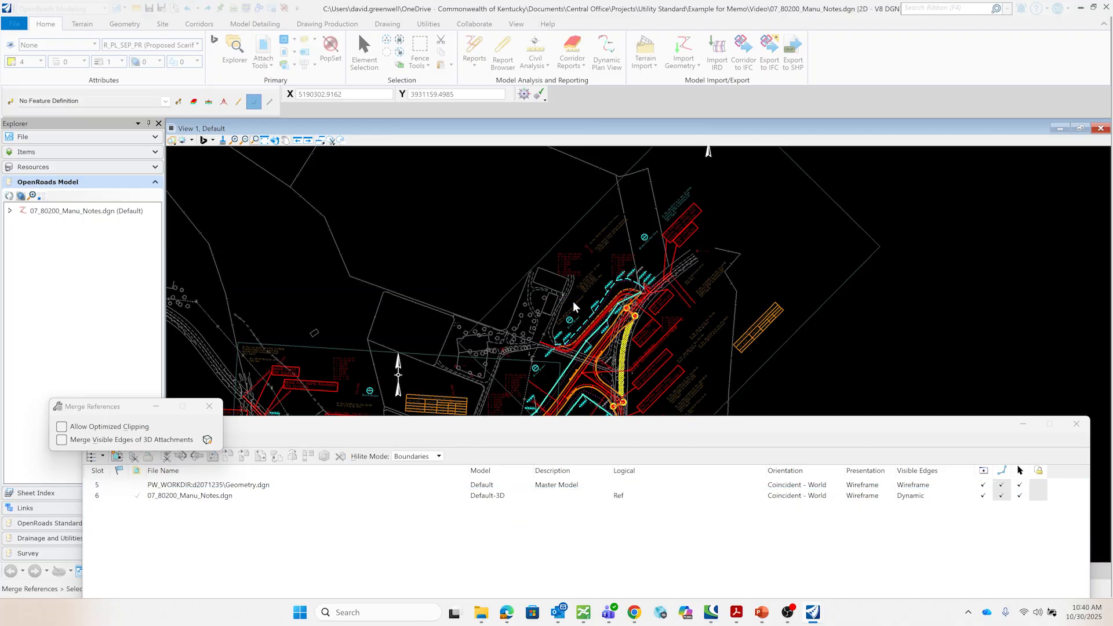
- Detach the Geometry.dgn reference despite its civil dependencies and close the references list
right_click(229, 484)
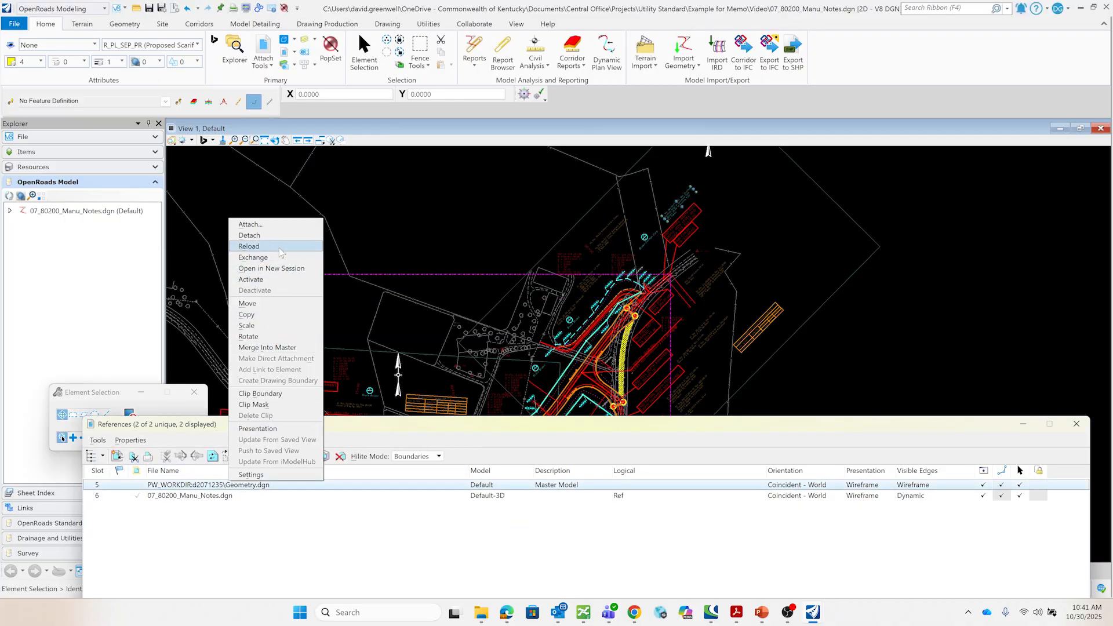
left_click(276, 236)
left_click(595, 255)
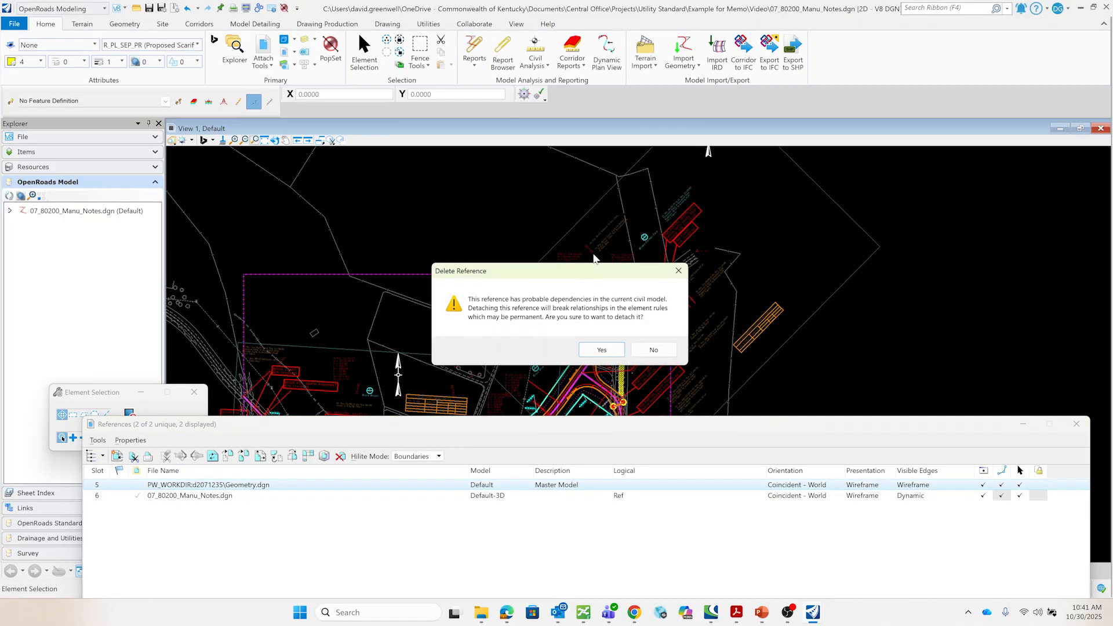
left_click(603, 350)
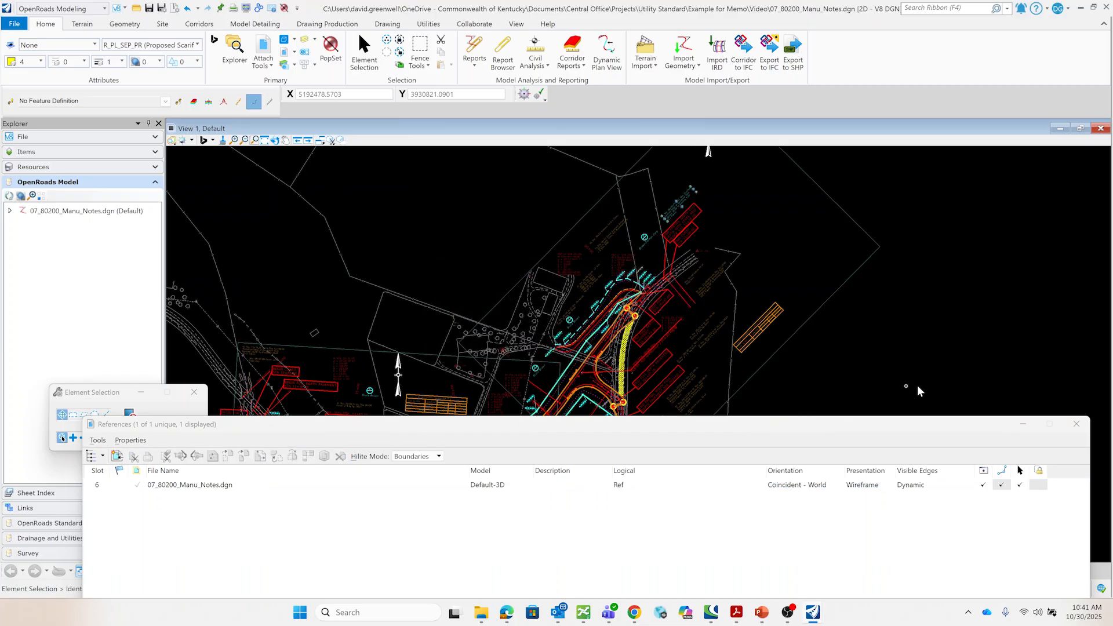
left_click(1075, 426)
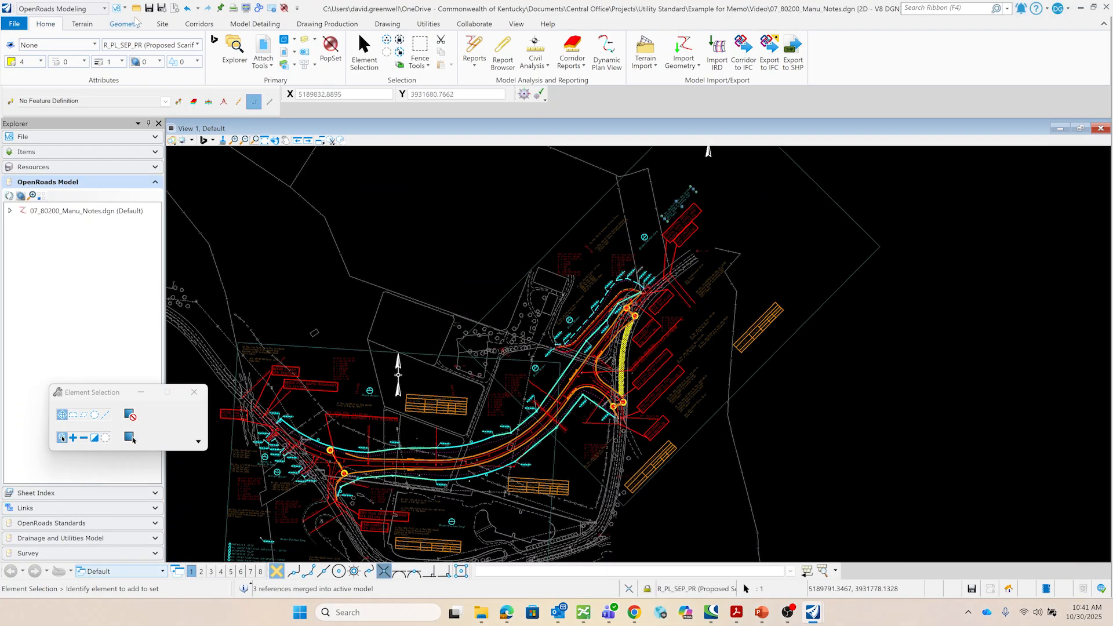
- Import the LandXML alignment geometry with the PR Centerline 50 Scale feature definition and civil rules enabled
left_click(133, 24)
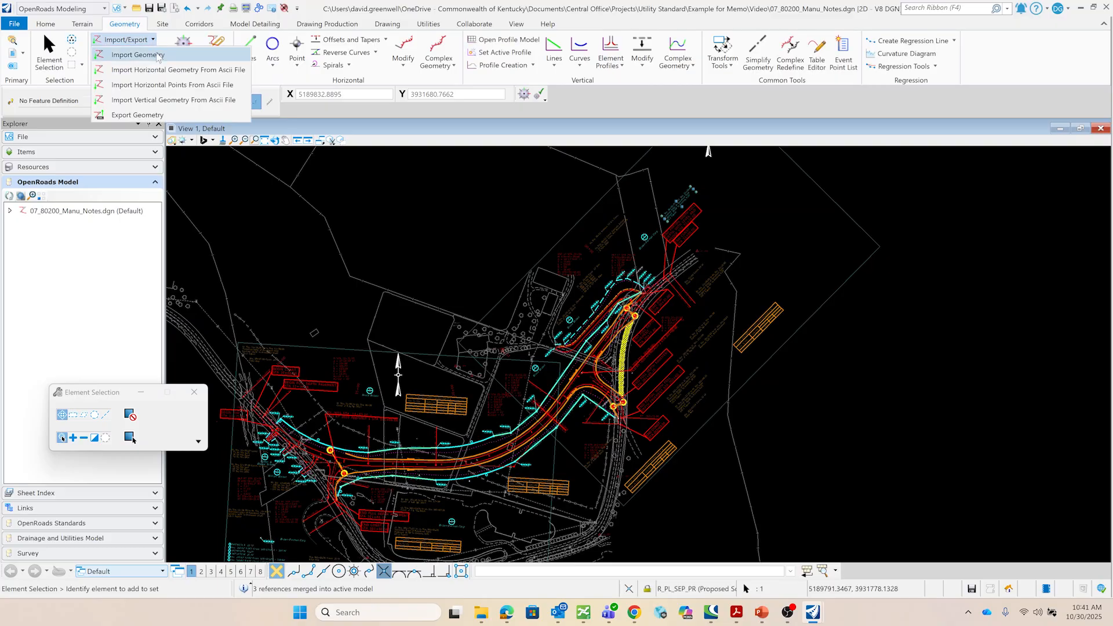
left_click(122, 40)
left_click(134, 160)
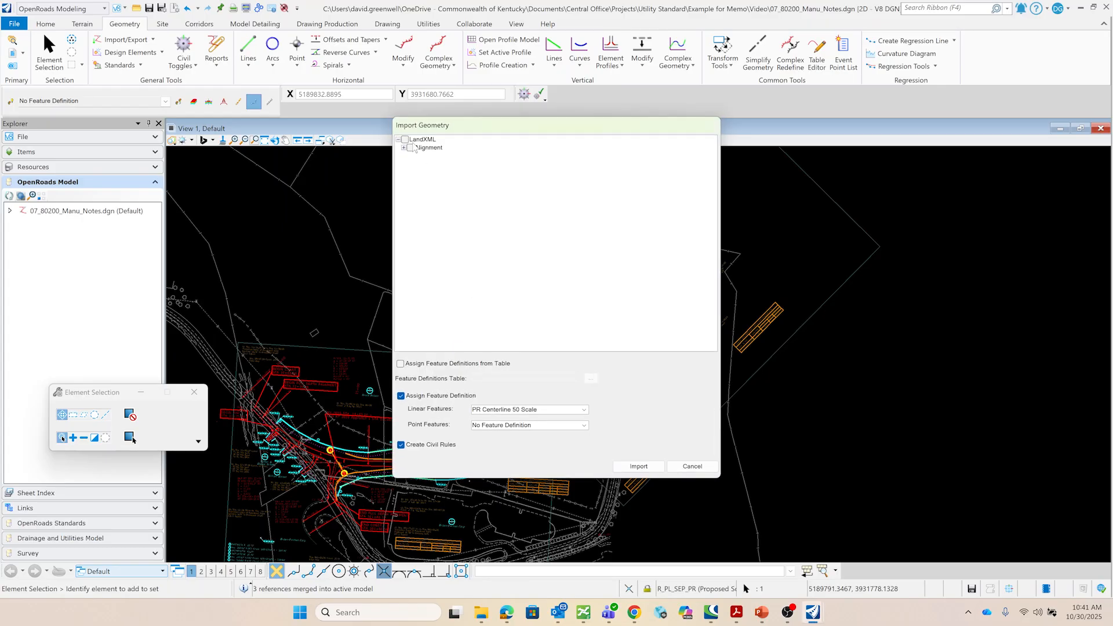
left_click(616, 467)
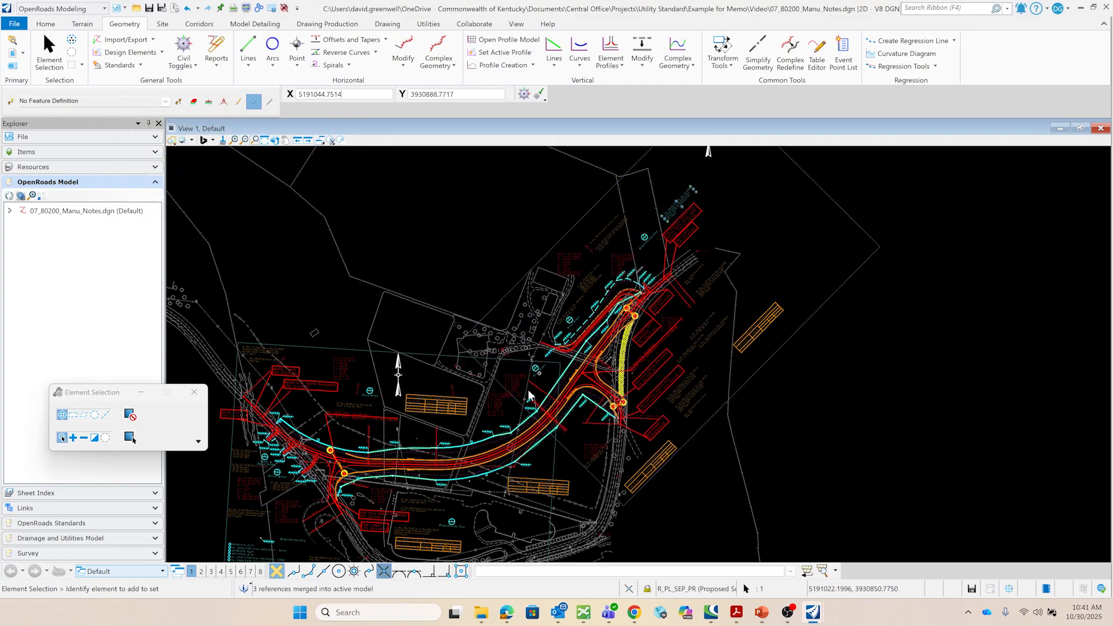
left_click(445, 253)
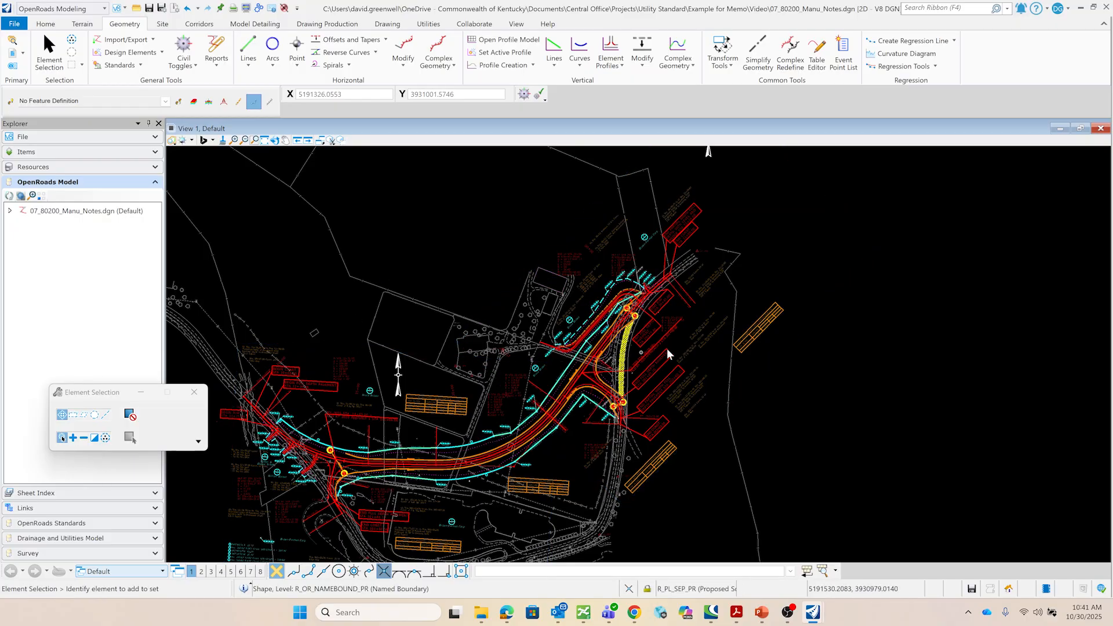
- Move the overlapping PI STA 21+96.03 curve data note slightly upward
scroll(670, 351, "down", 2)
scroll(670, 329, "up", 4)
scroll(681, 328, "up", 3)
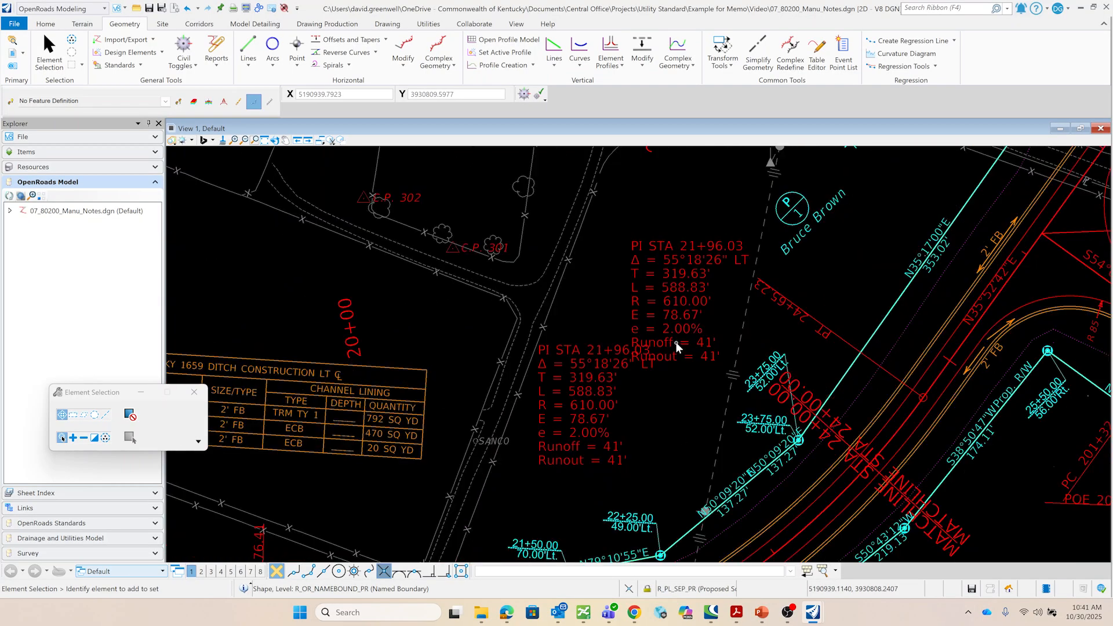
left_click_drag(665, 325, 677, 284)
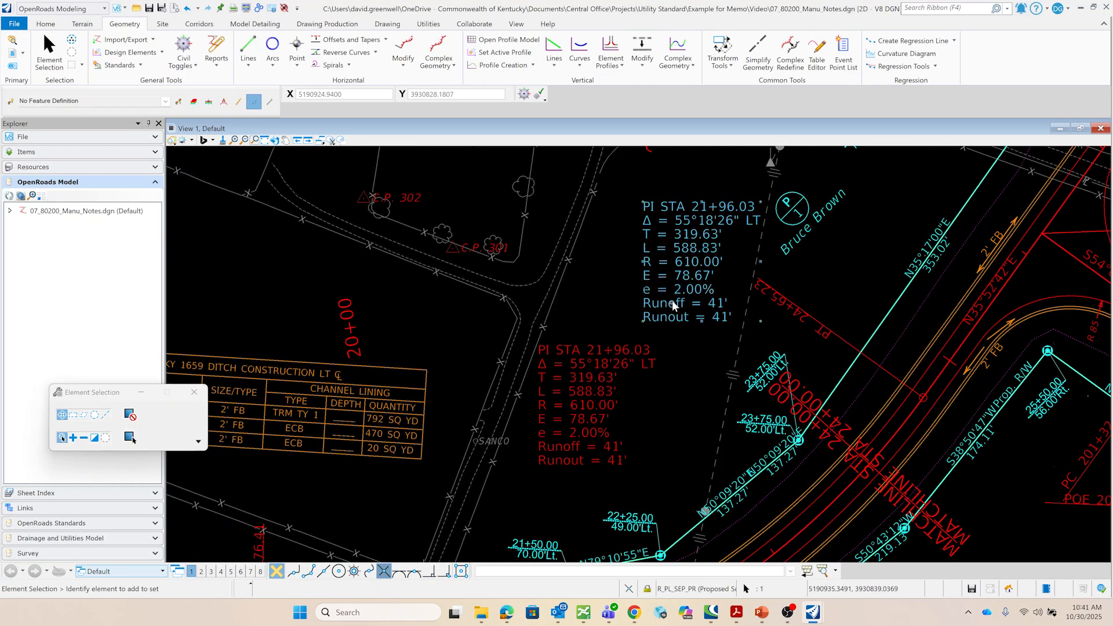
scroll(676, 286, "down", 2)
scroll(631, 368, "down", 1)
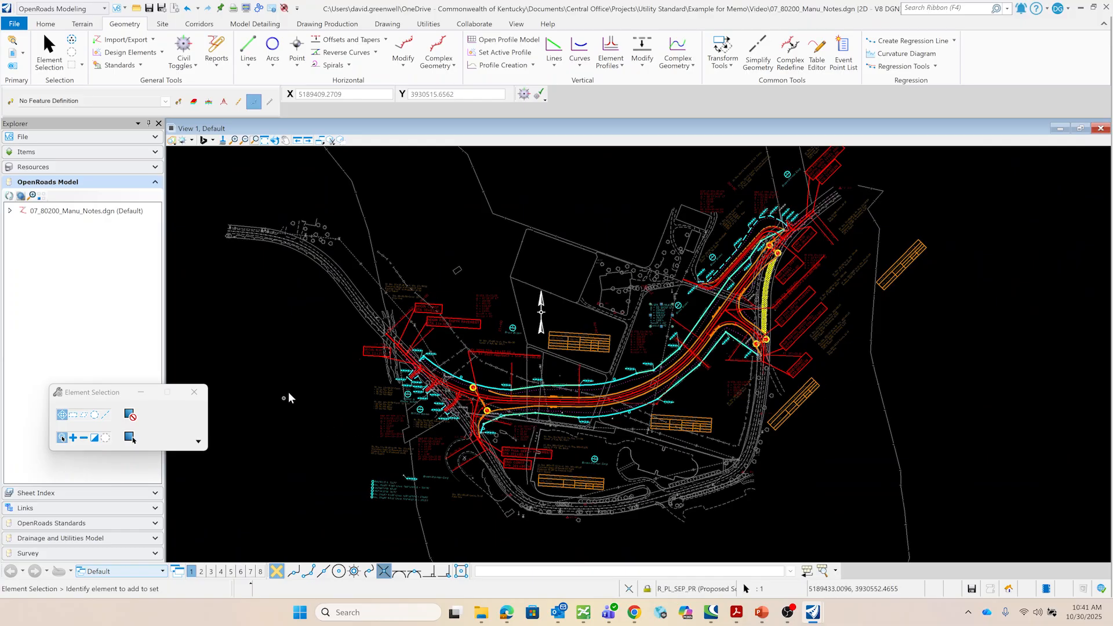
scroll(290, 398, "down", 2)
scroll(316, 389, "up", 2)
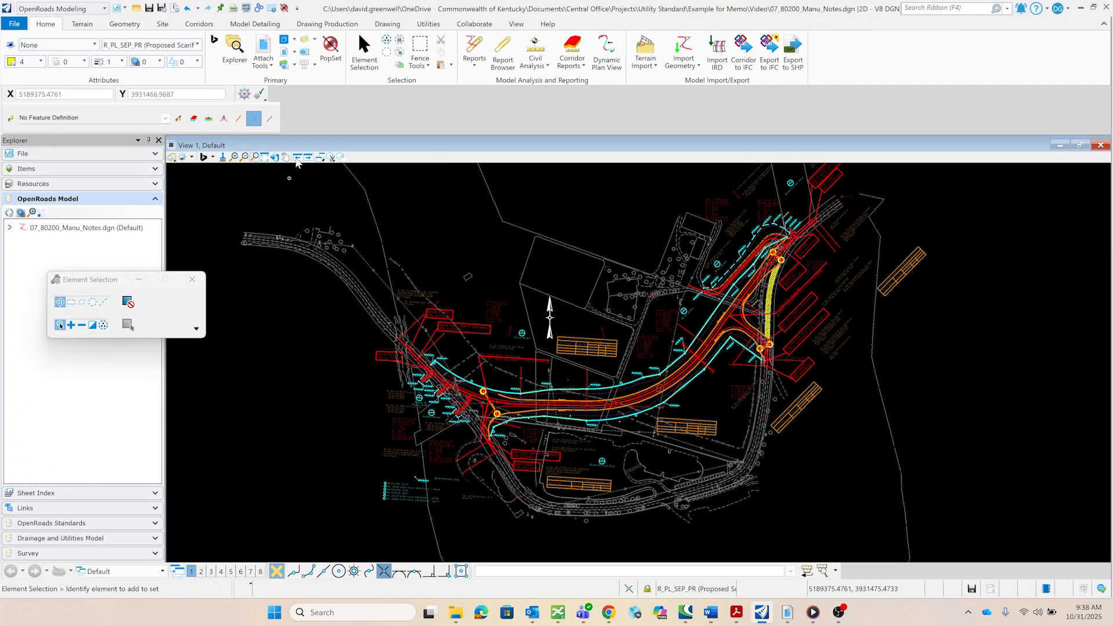
- Delete the four KY 1659 Plan 1, Plan 2 and their sheet models from the file
left_click(285, 40)
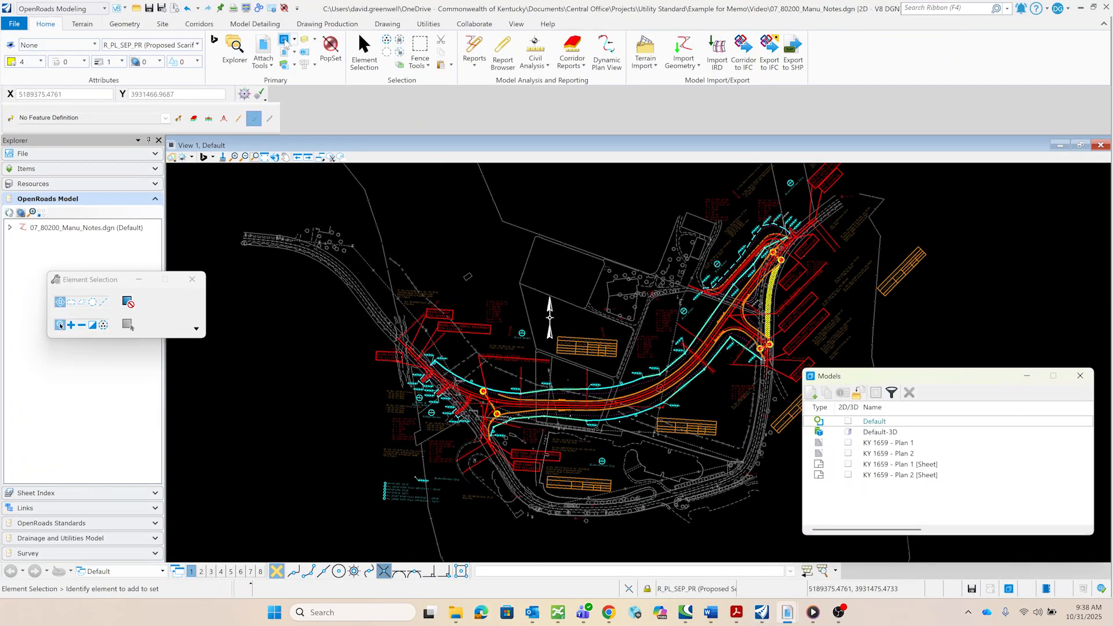
left_click(899, 445)
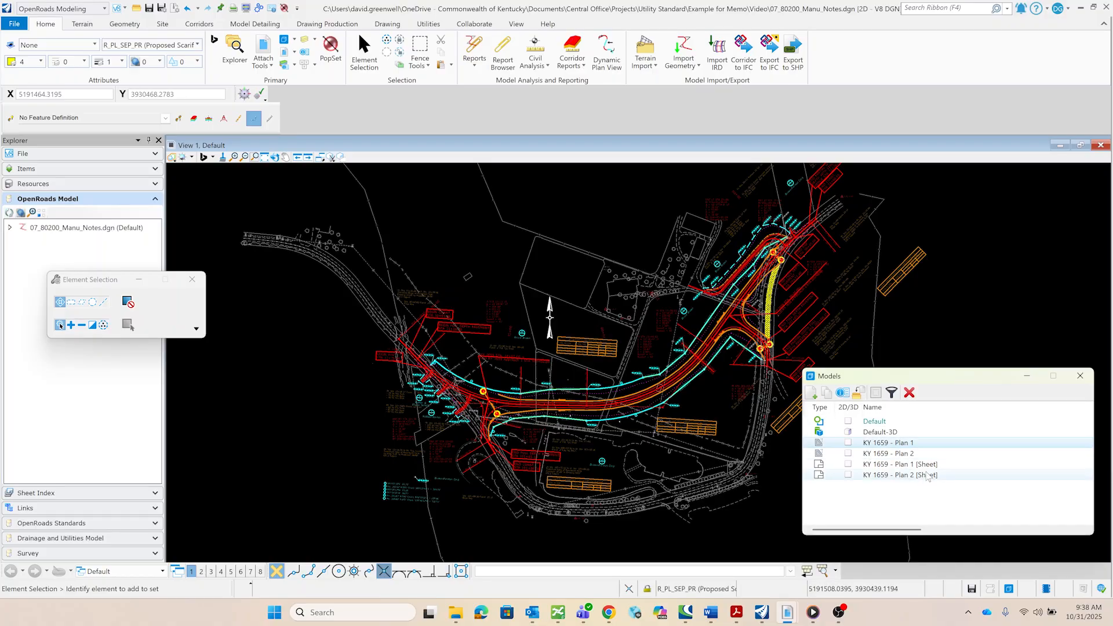
left_click(902, 472, "shift")
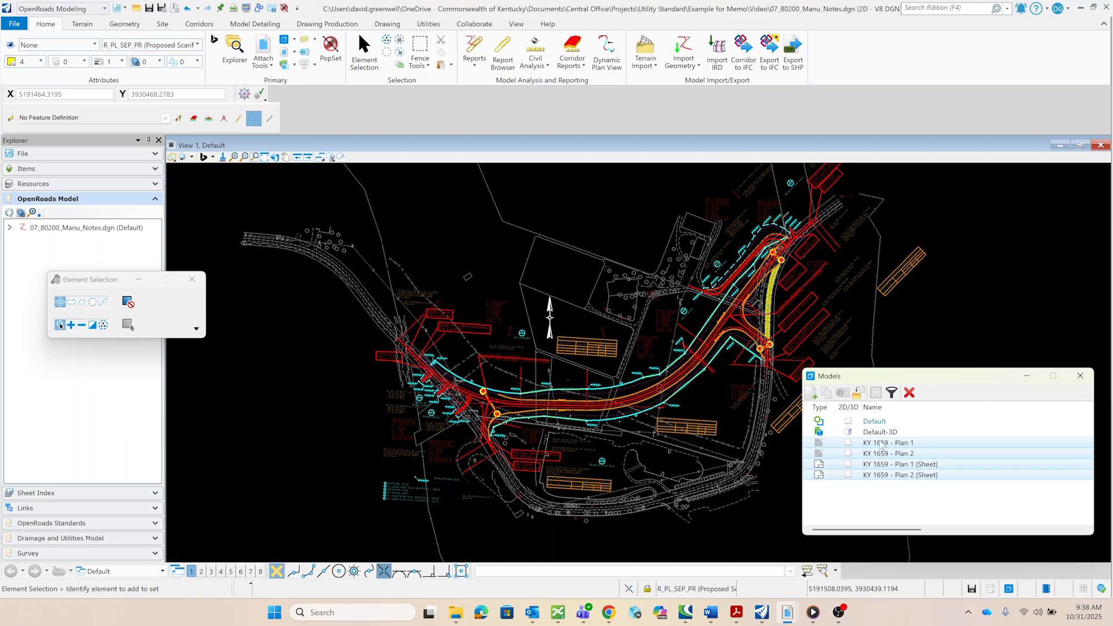
left_click(909, 394)
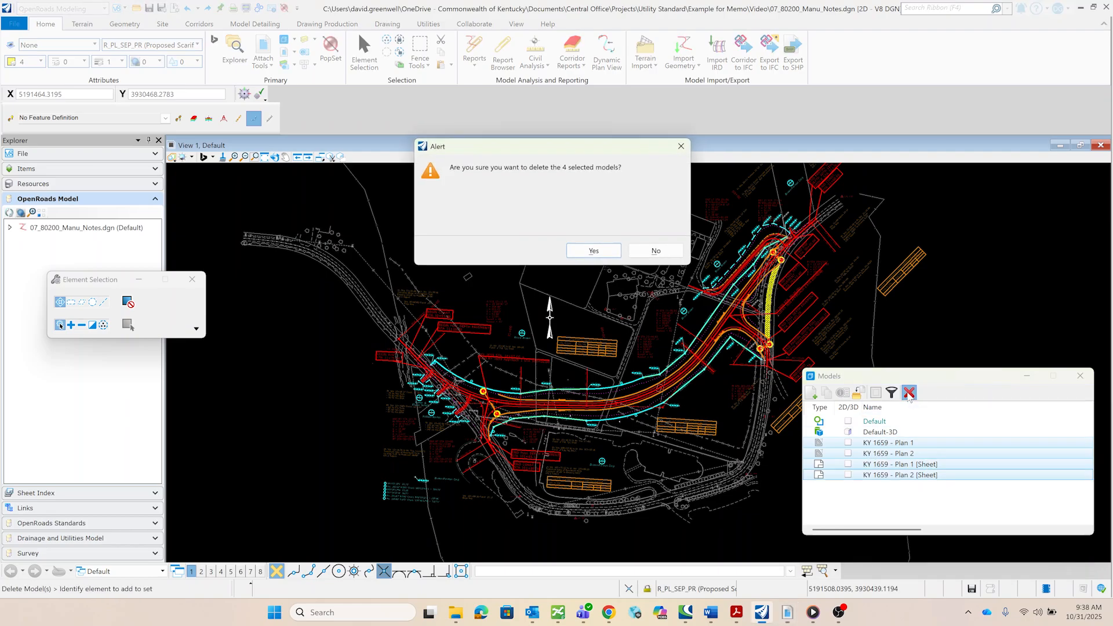
left_click(603, 251)
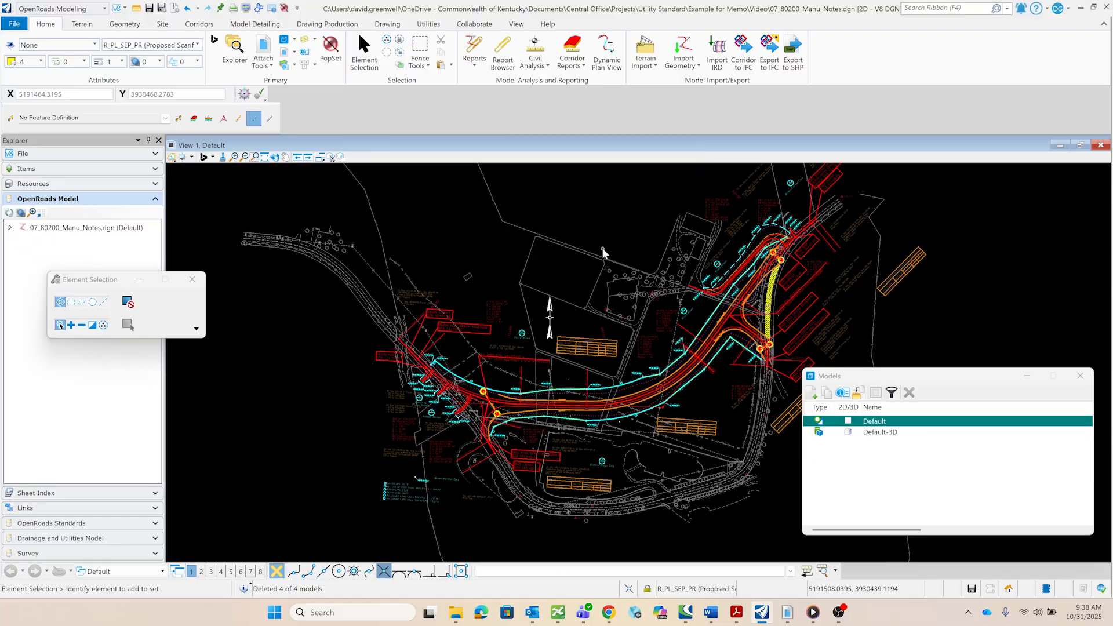